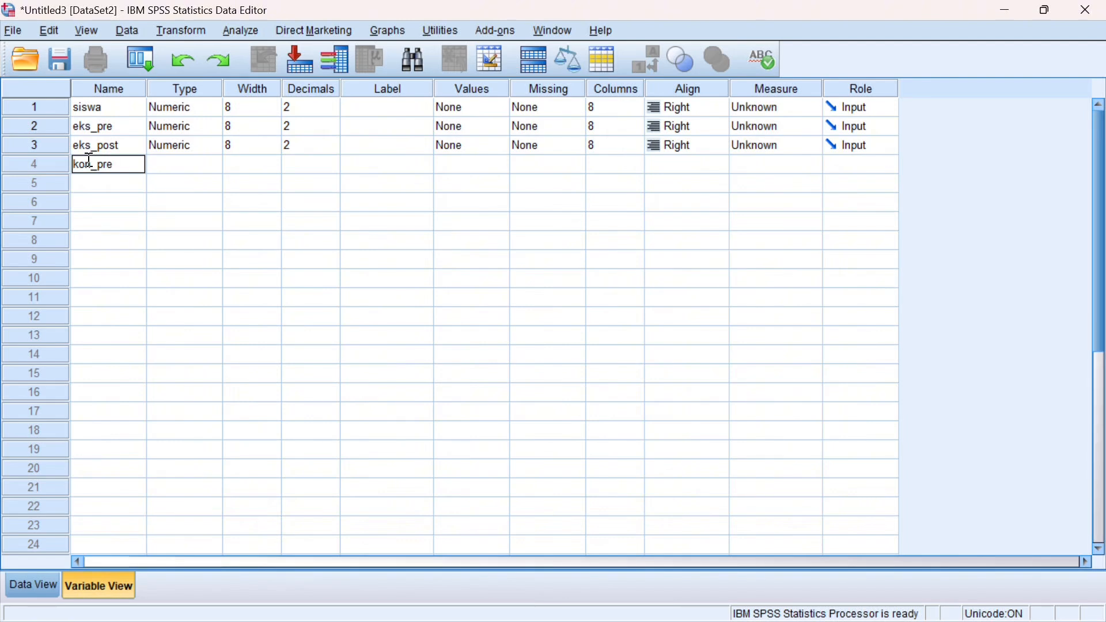
Add a fifth variable named kon_post below kon_pre.
left_click(96, 188)
type("k")
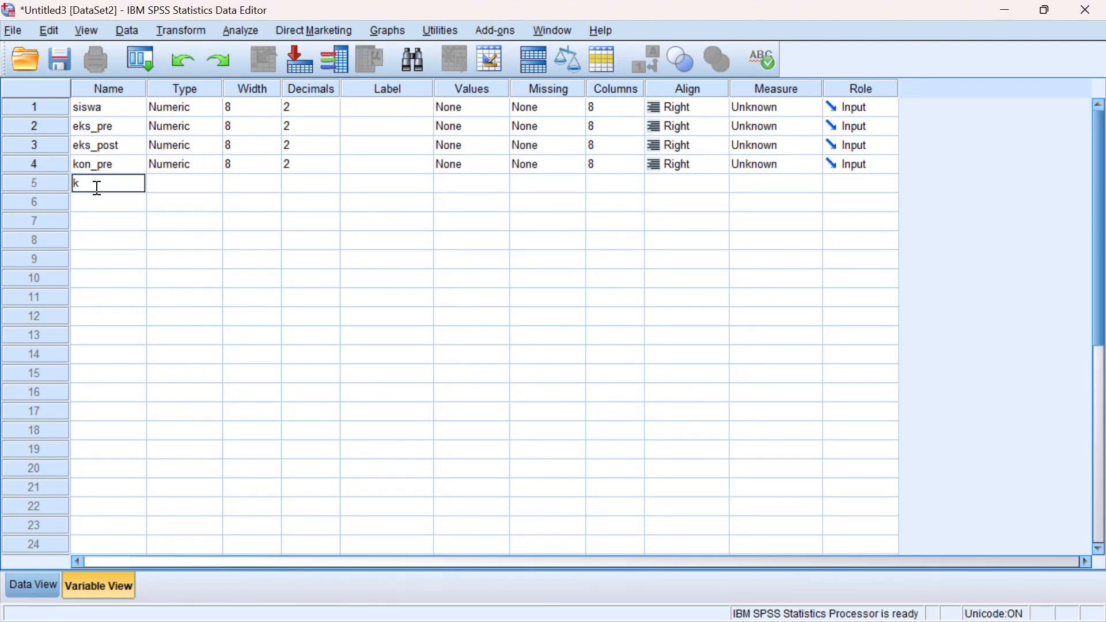
type("on_post")
Set the siswa variable to 0 decimals and its measurement level to Nominal.
left_click(193, 127)
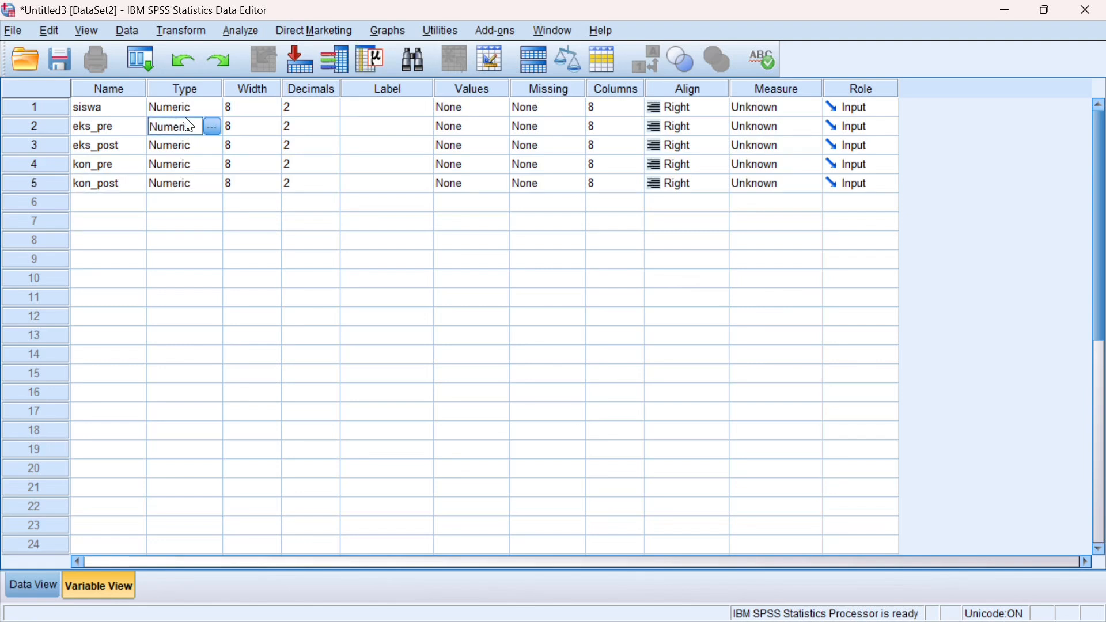
left_click(186, 109)
left_click(306, 107)
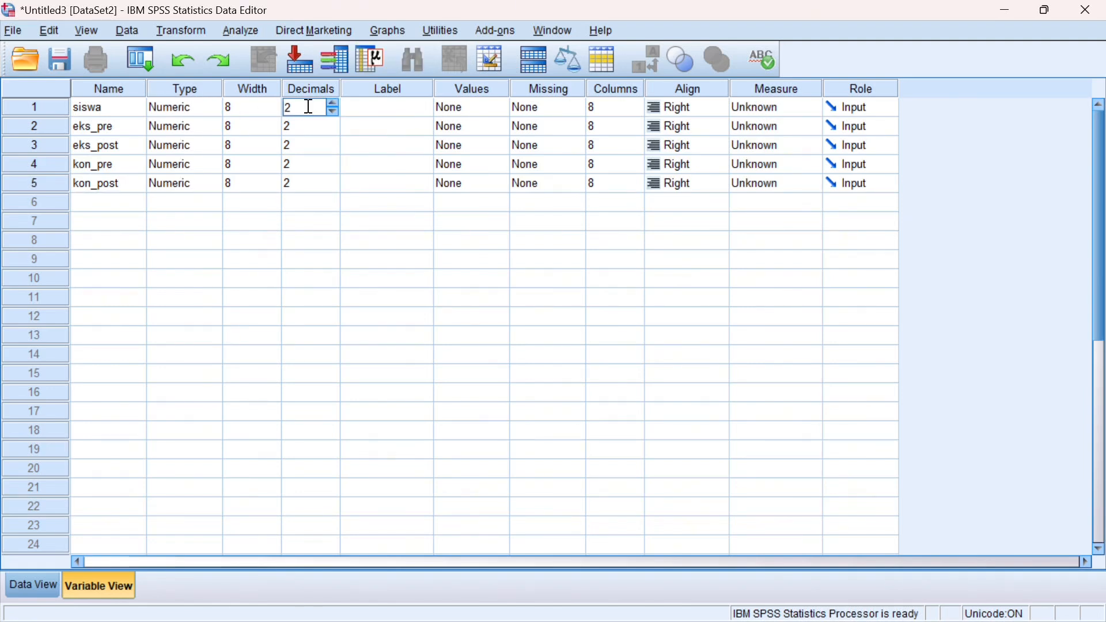
left_click(333, 112)
left_click(333, 112)
left_click(775, 108)
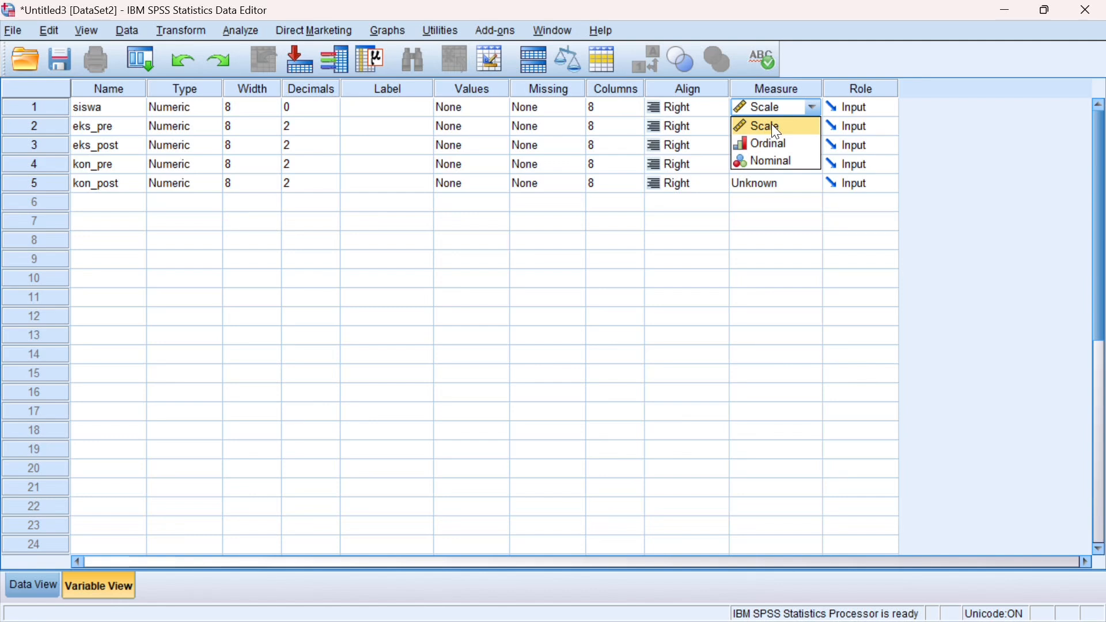
left_click(776, 163)
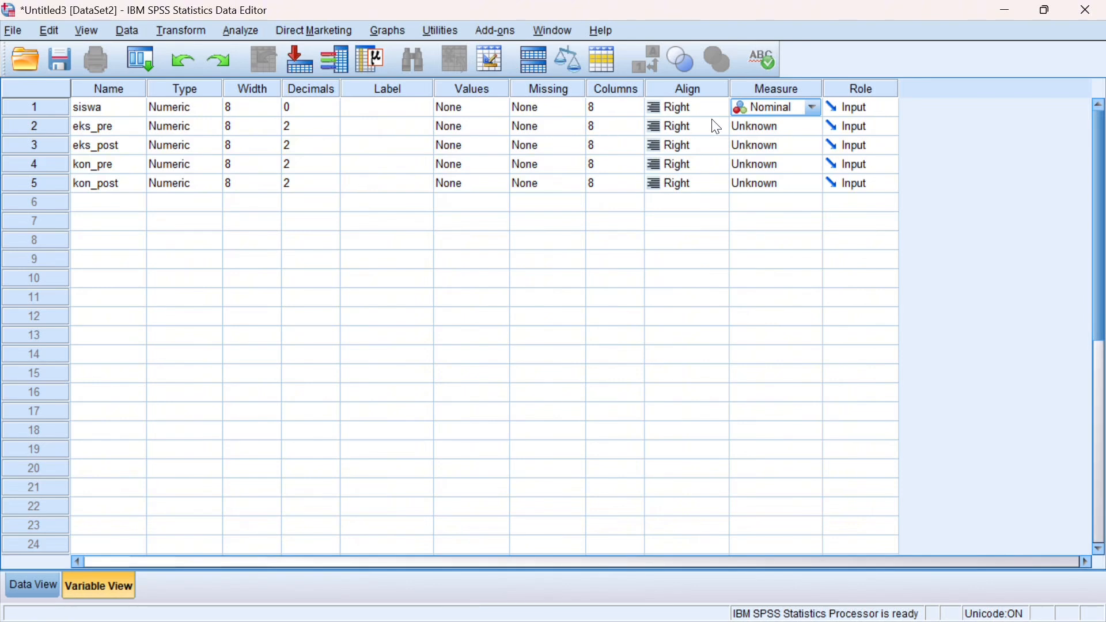
Set the measurement level of eks_pre, eks_post, kon_pre and kon_post to Scale.
left_click(777, 131)
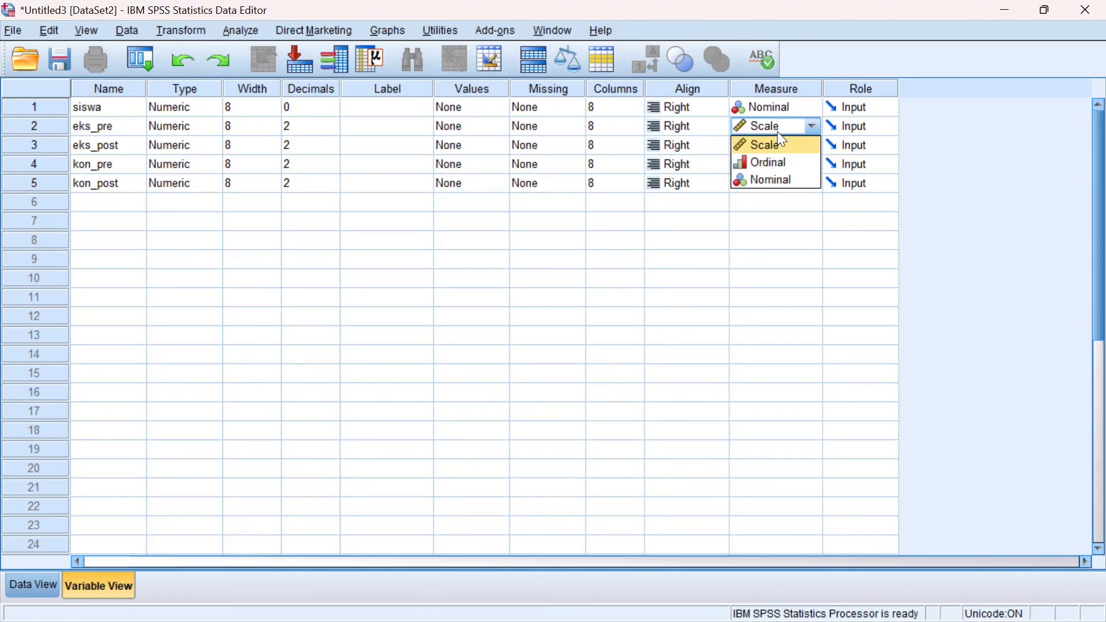
left_click(778, 143)
left_click(785, 146)
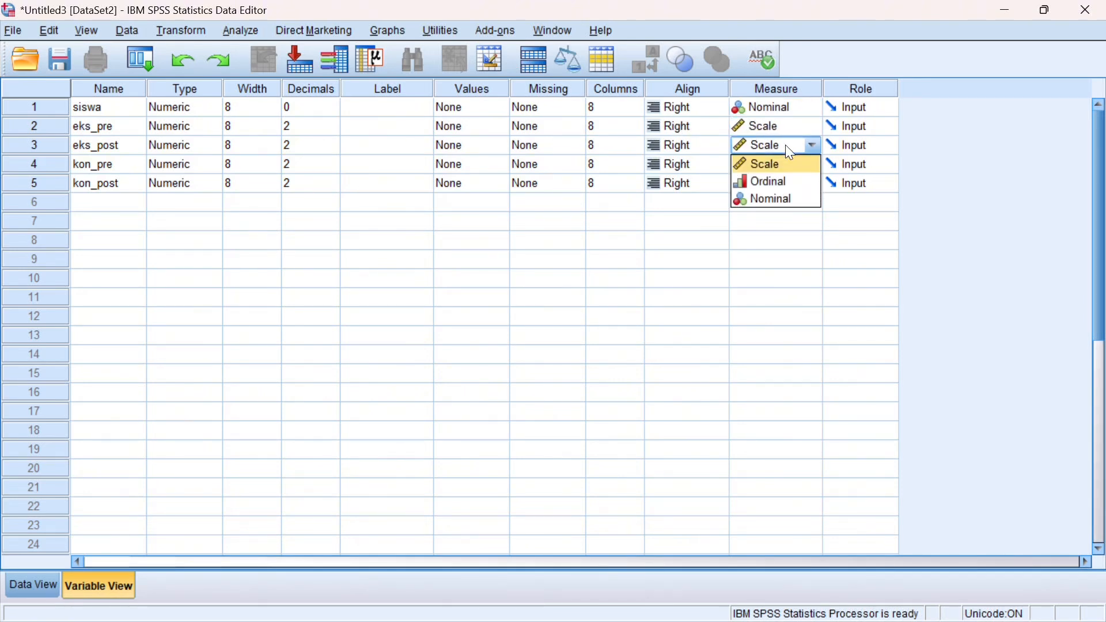
left_click(787, 164)
left_click(789, 166)
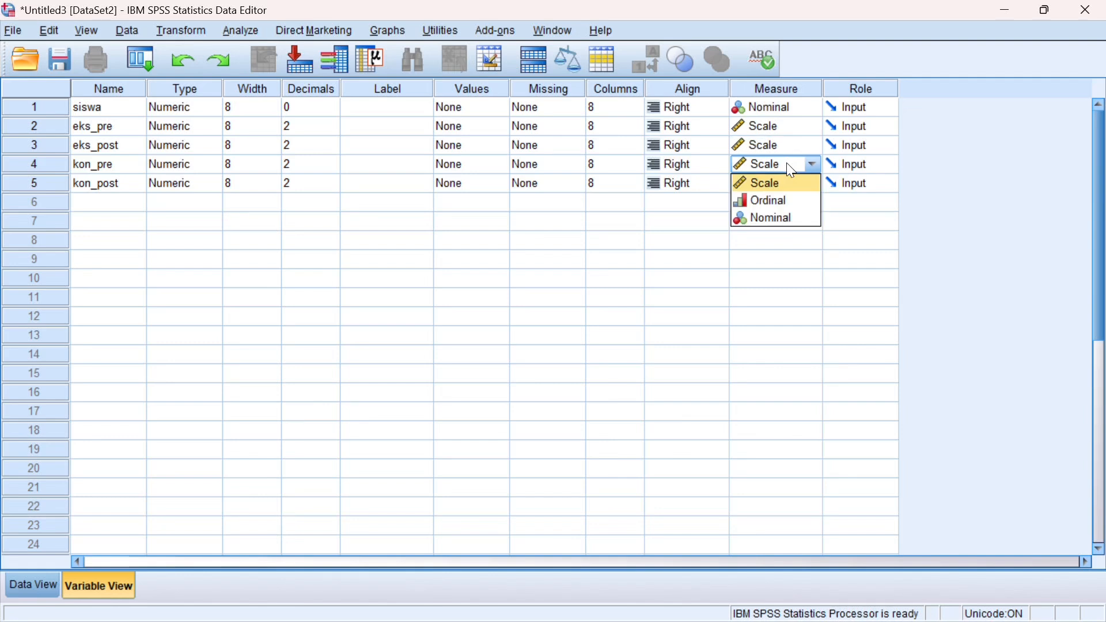
left_click(791, 184)
left_click(786, 186)
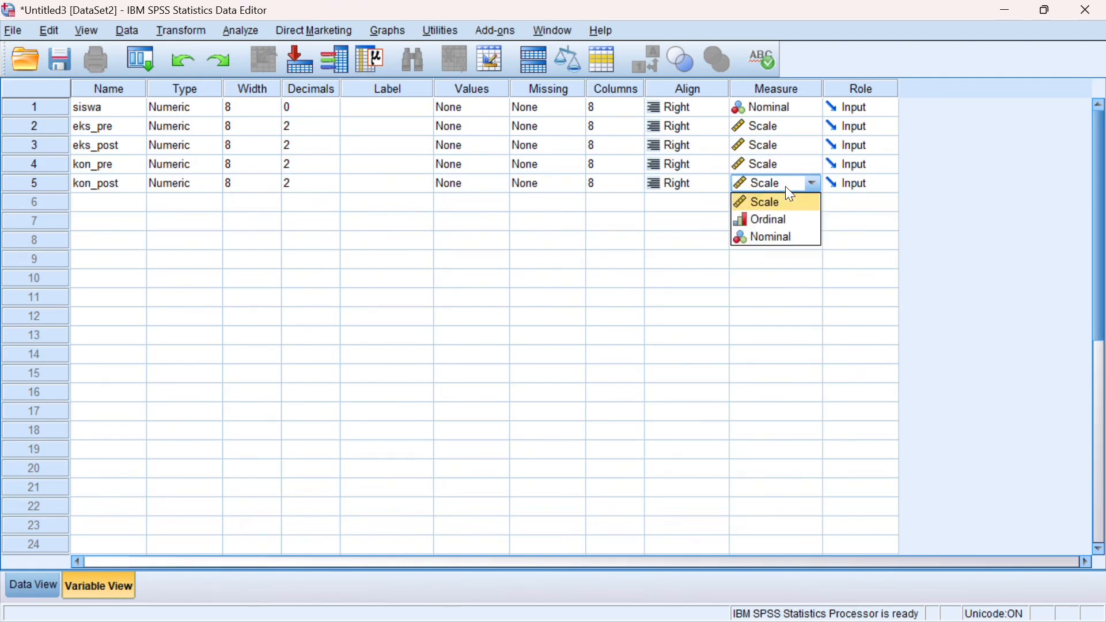
left_click(783, 199)
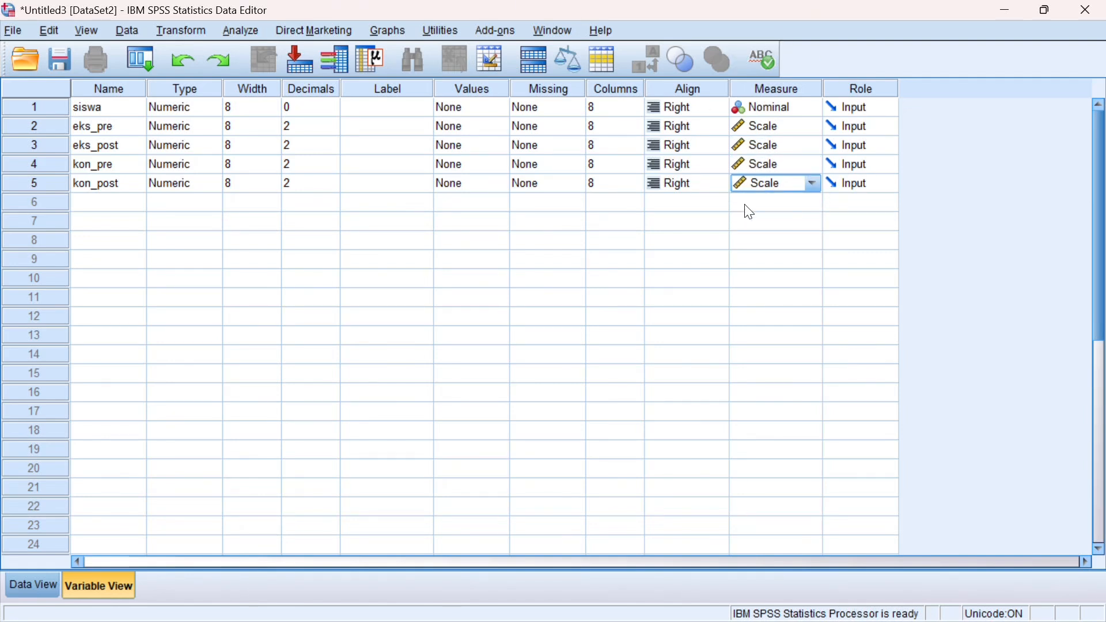
Show the empty data grid side by side with the Excel workbook Book1 and copy cells A2:E35 from Sheet1.
left_click(32, 588)
key("super+Right")
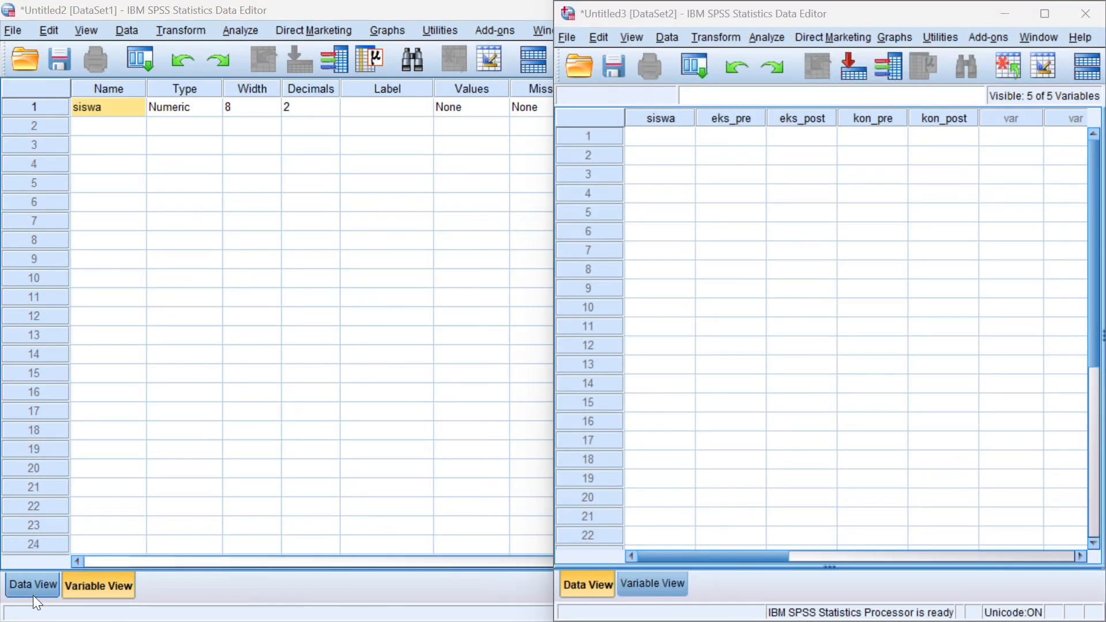
left_click(302, 311)
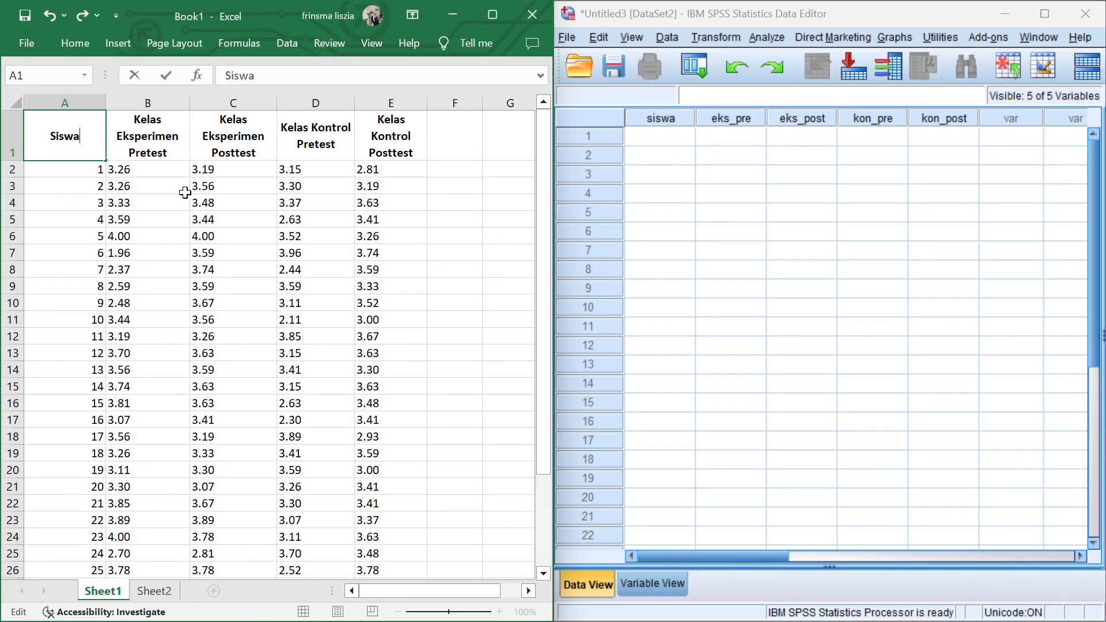
left_click_drag(65, 169, 386, 388)
key("ctrl+c")
Paste the copied scores into rows 1 to 34 of siswa through kon_post in SPSS and maximize the data window.
left_click_drag(676, 136, 937, 461)
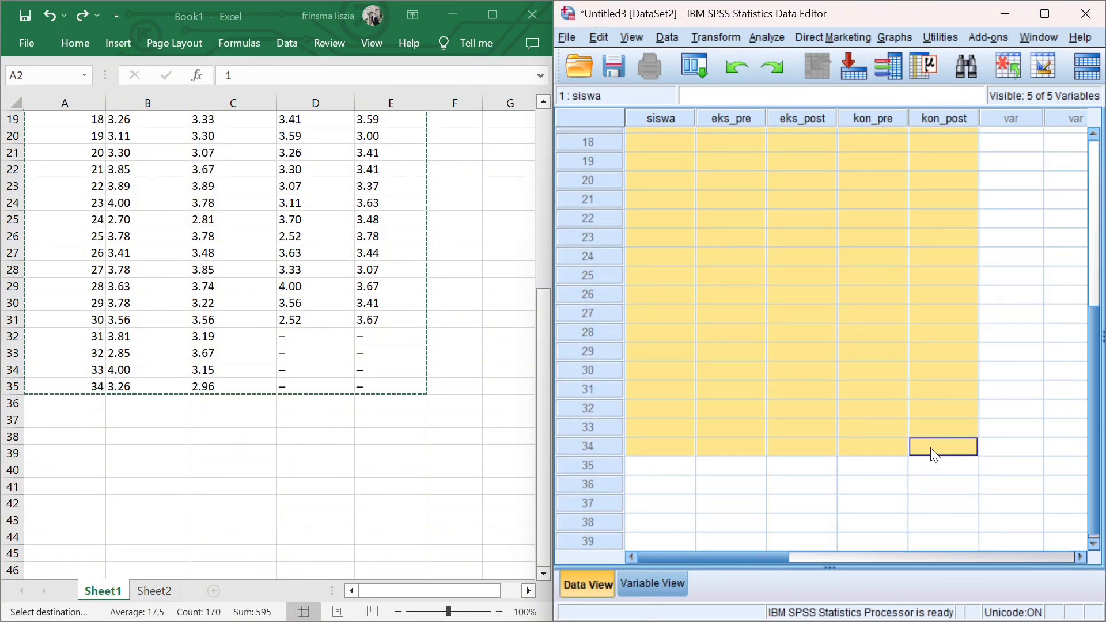
right_click(838, 390)
left_click(876, 447)
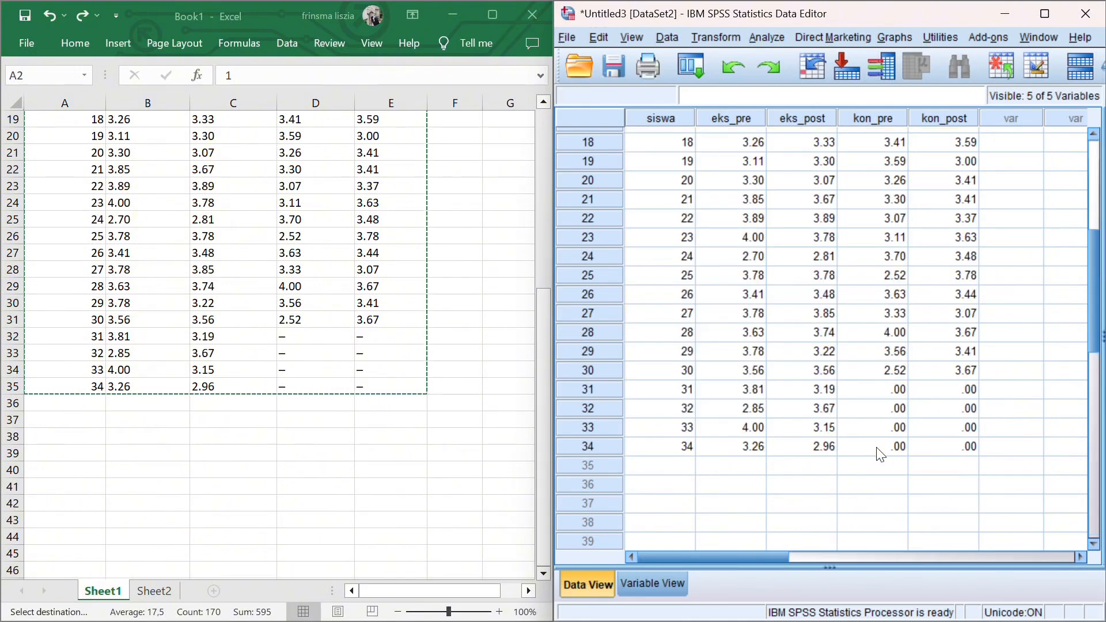
scroll(877, 447, "up", 6)
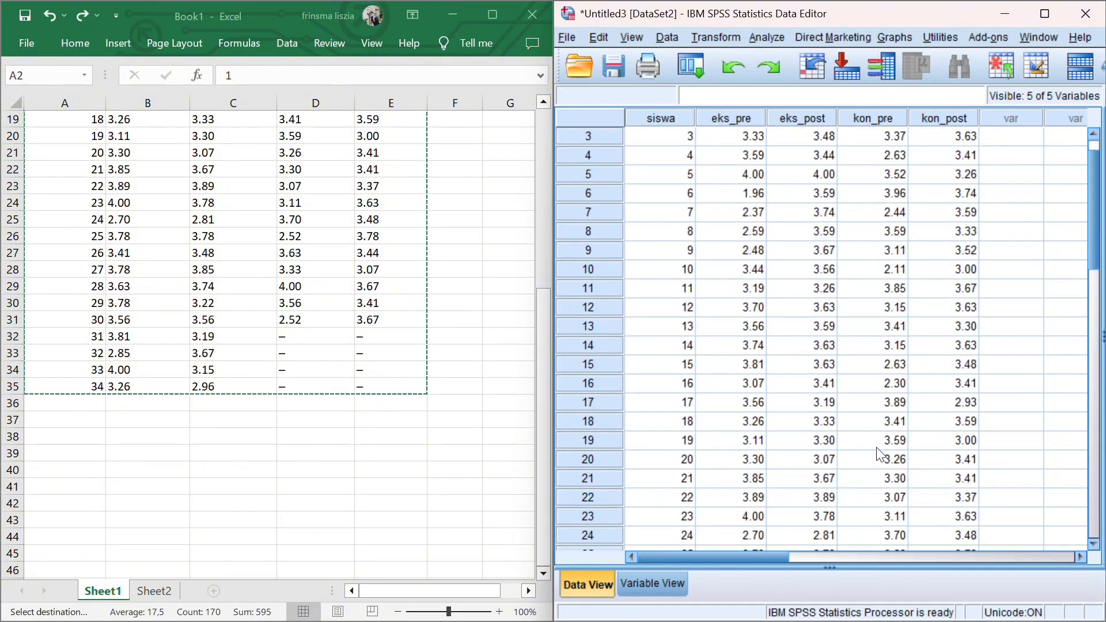
left_click(1052, 13)
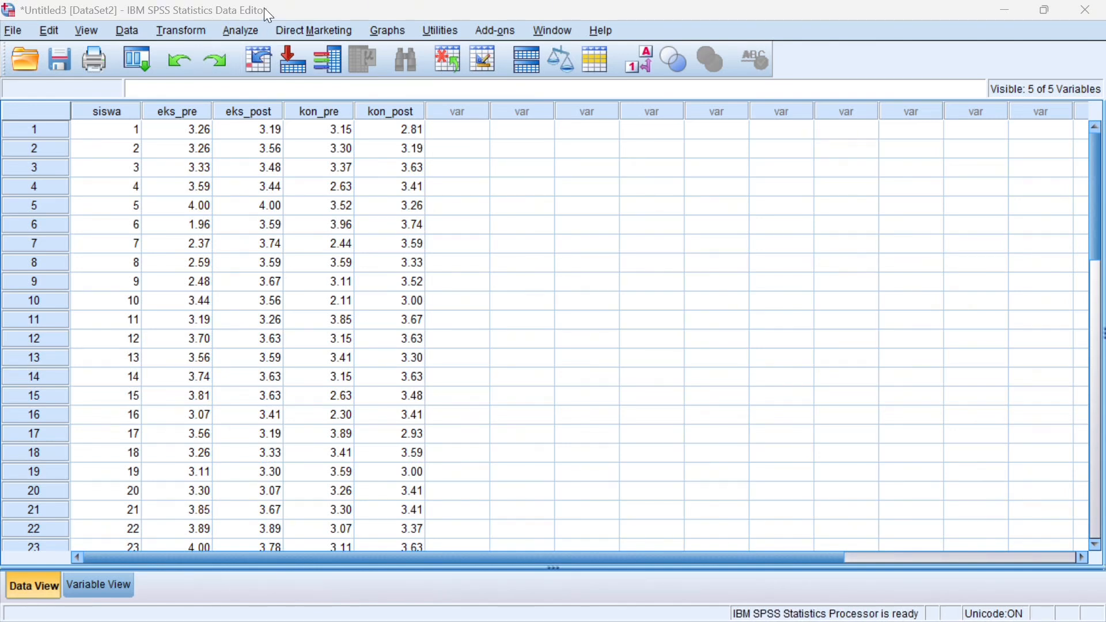
Set up a Descriptives analysis with eks_pre, eks_post, kon_pre and kon_post as its variables.
left_click(244, 31)
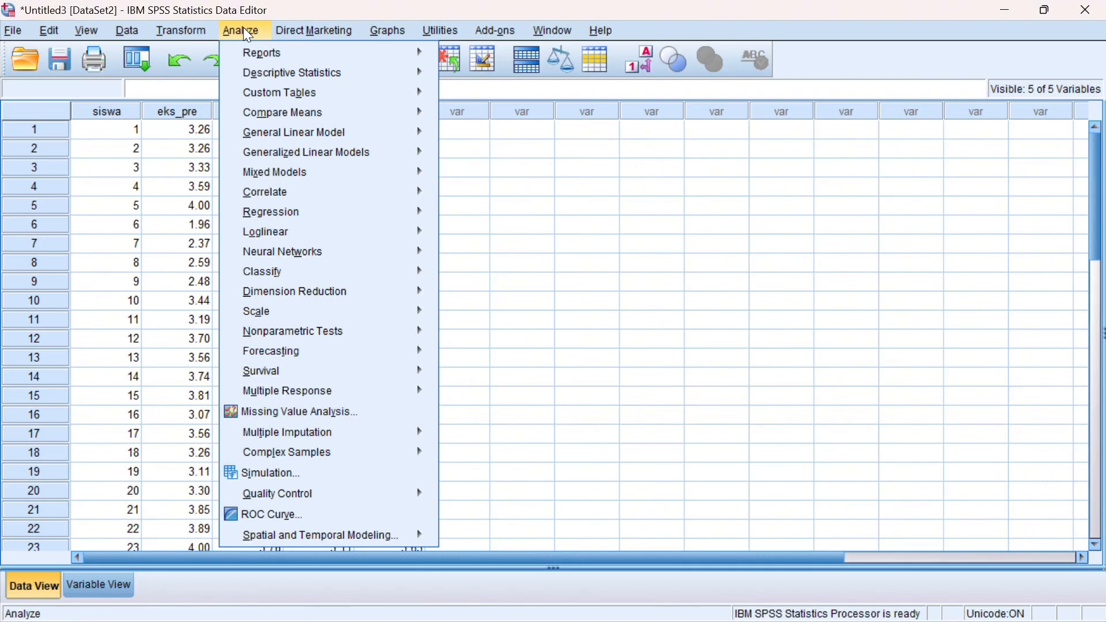
mouse_move(287, 78)
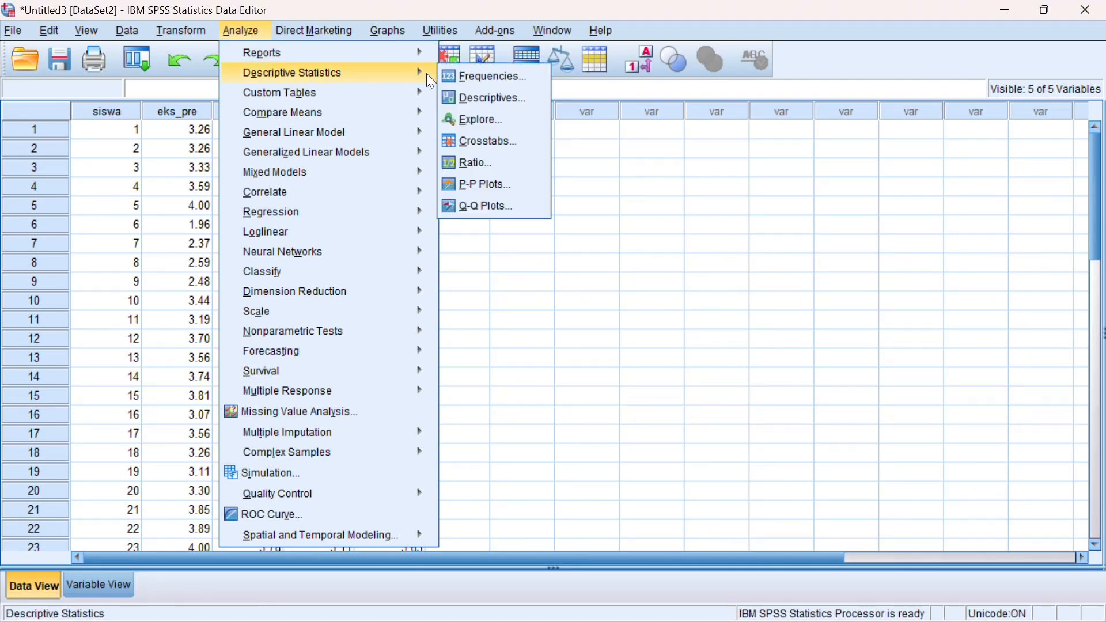
left_click(475, 99)
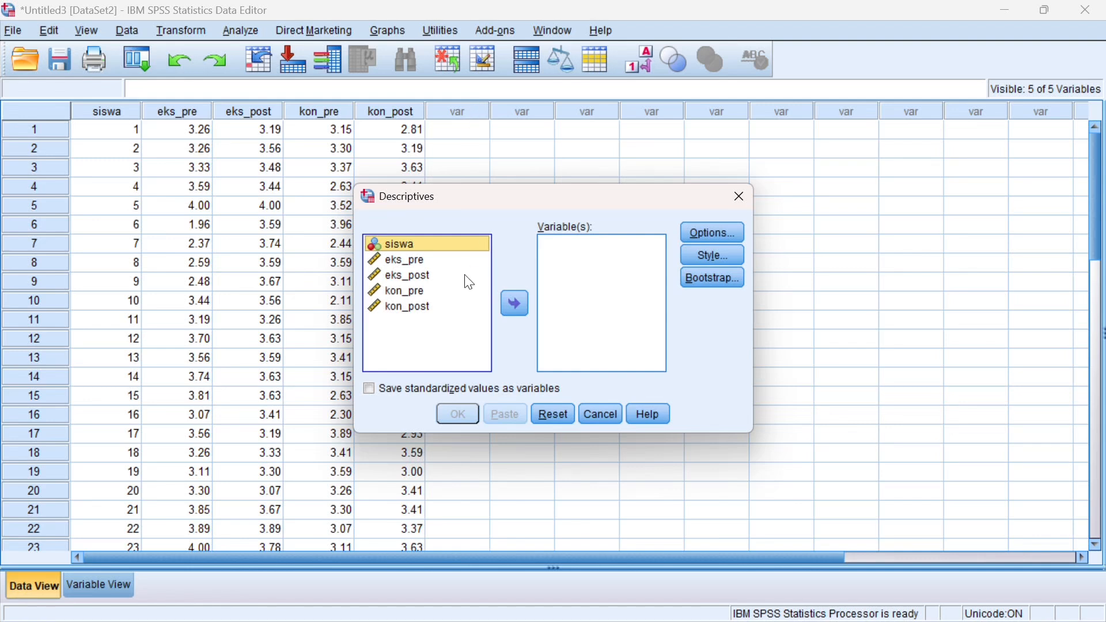
left_click(448, 259)
left_click(518, 311)
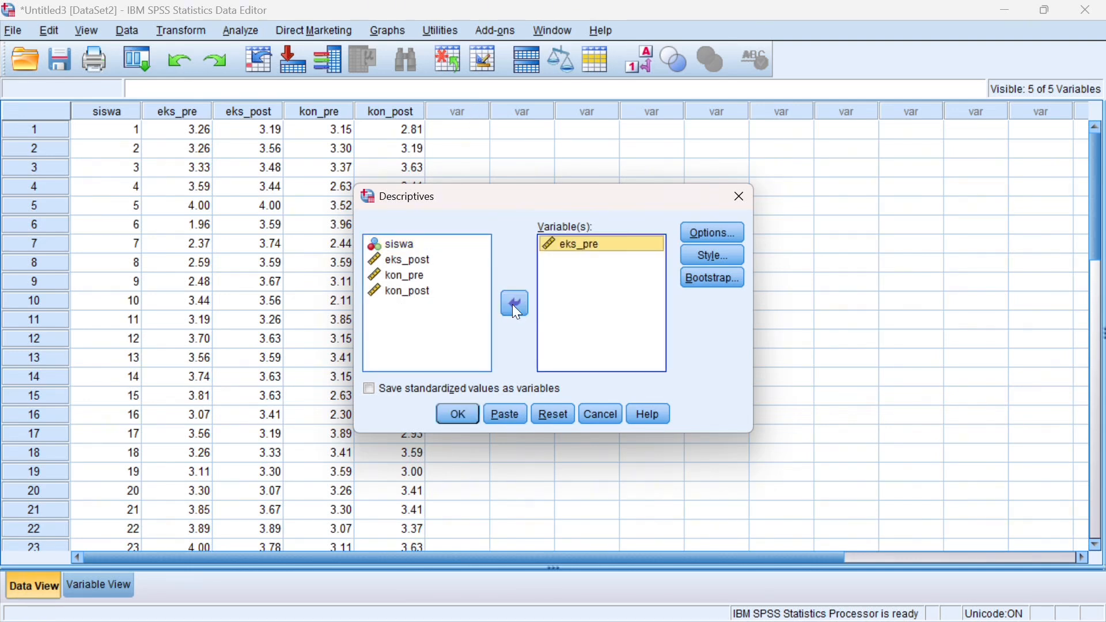
left_click(445, 261)
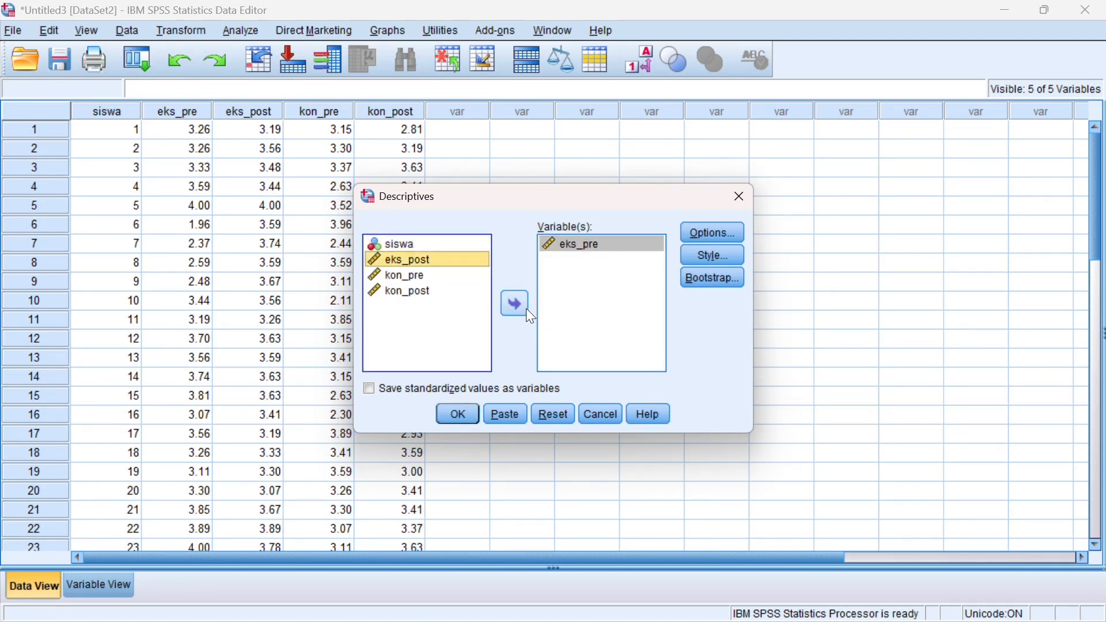
left_click(514, 303)
left_click(436, 261)
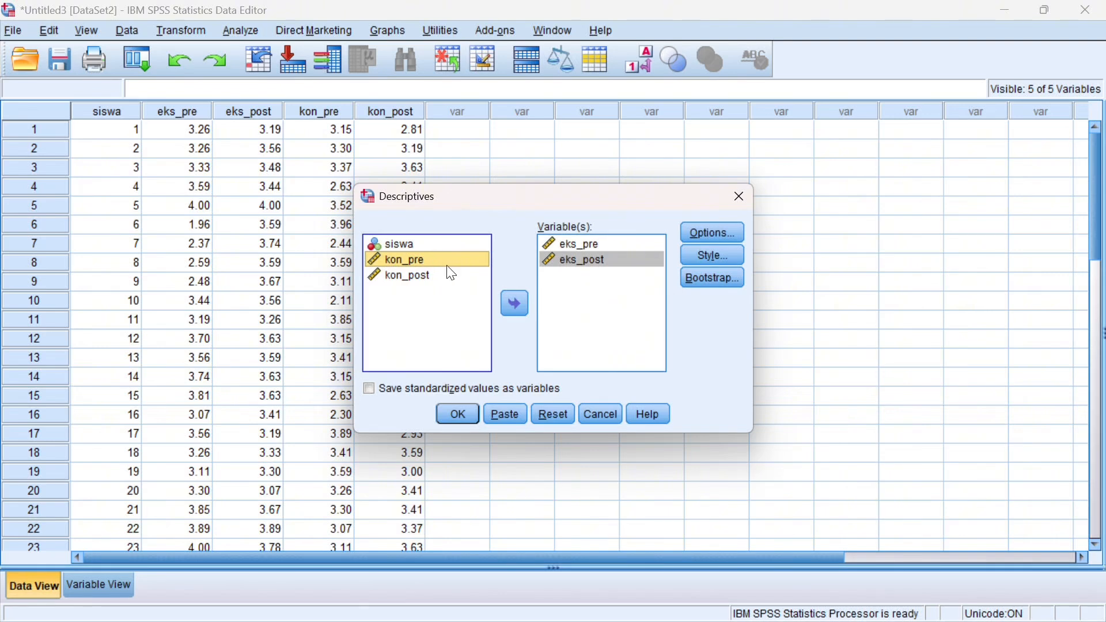
left_click(513, 303)
left_click(433, 261)
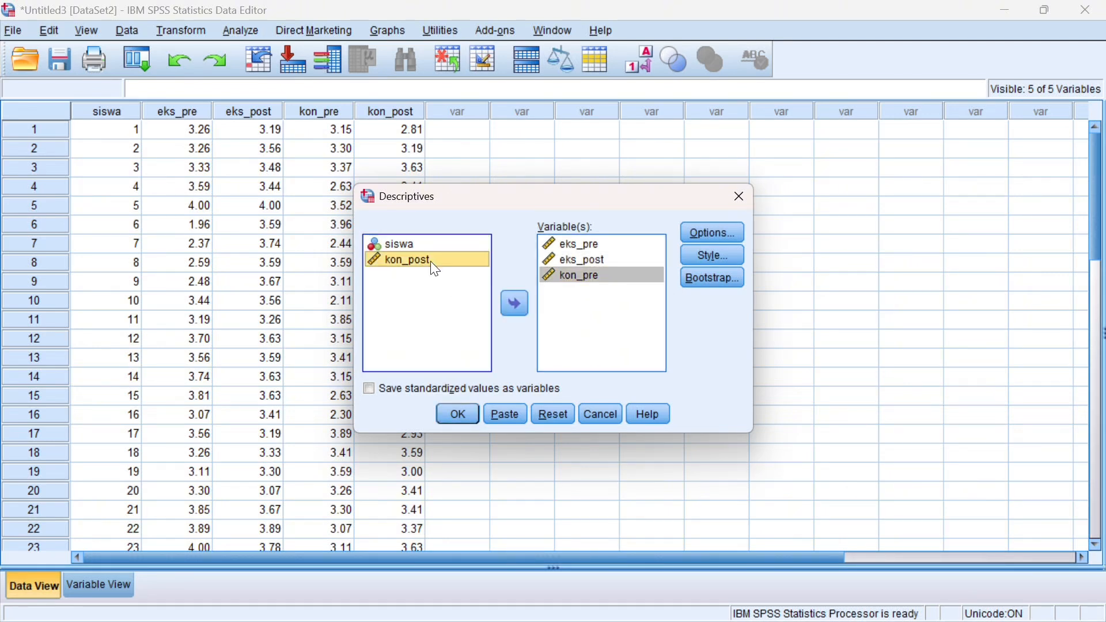
left_click(514, 304)
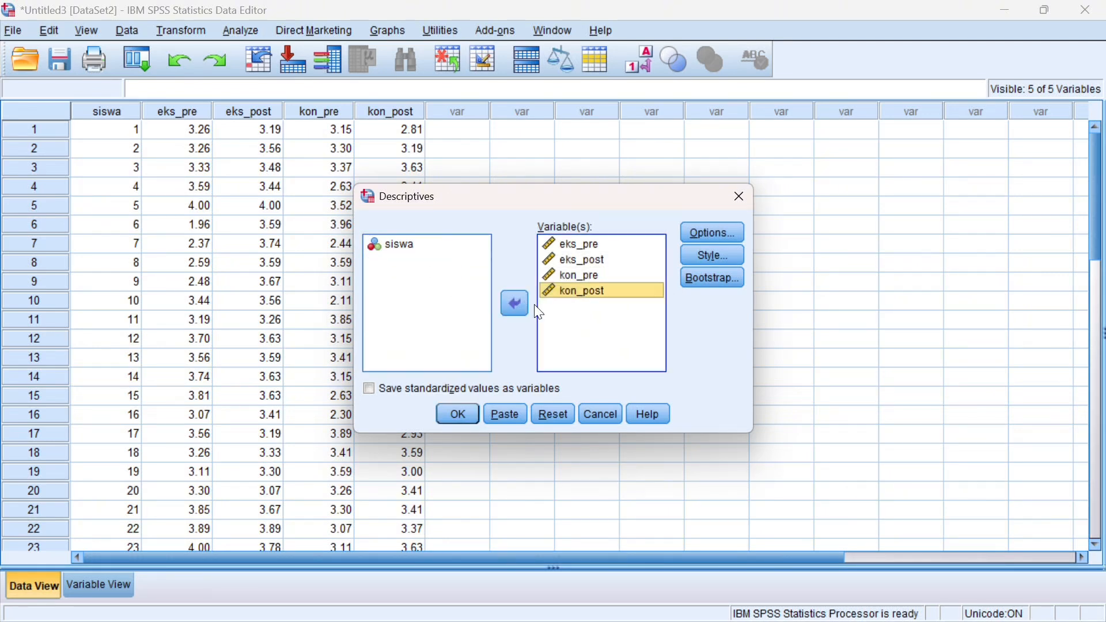
Keep mean, standard deviation, minimum and maximum as the statistics, run the Descriptives analysis, and minimize the output window.
left_click(708, 242)
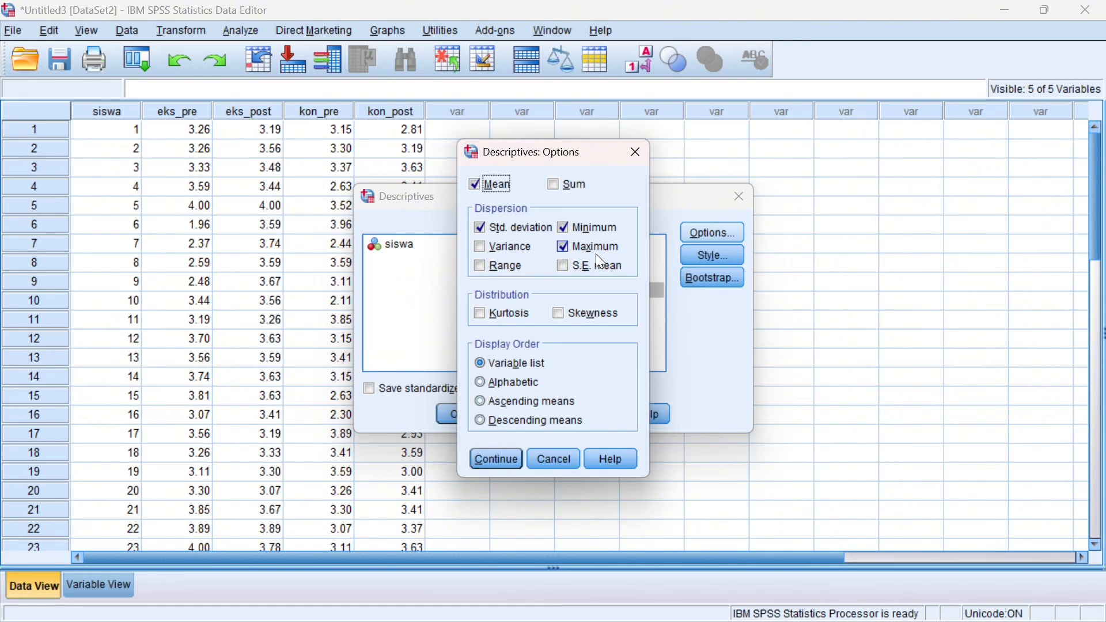
left_click(510, 459)
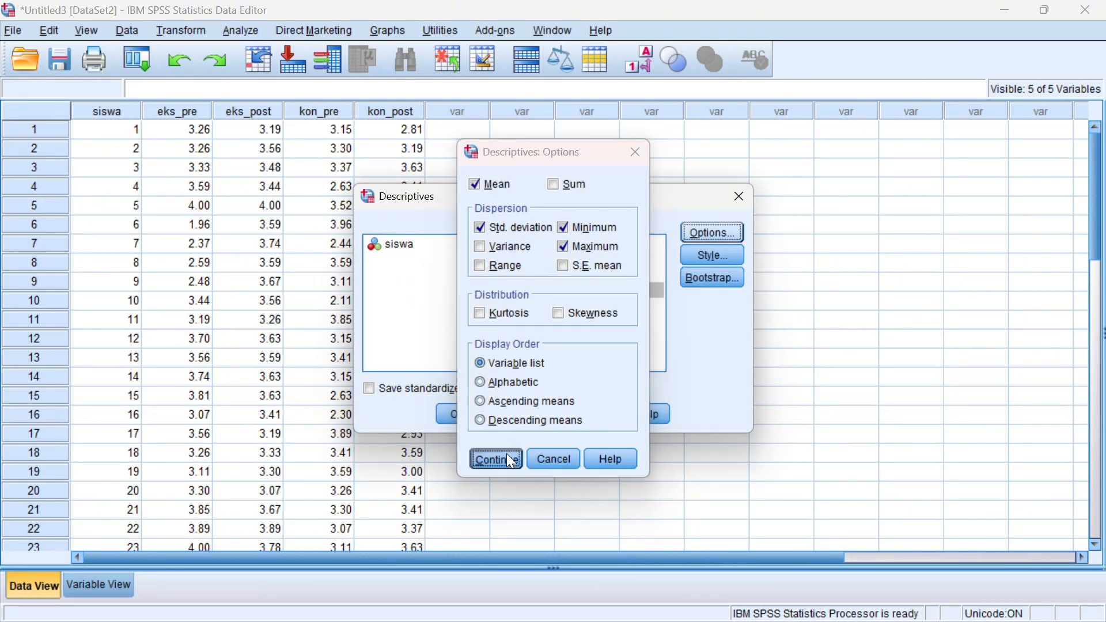
left_click(452, 414)
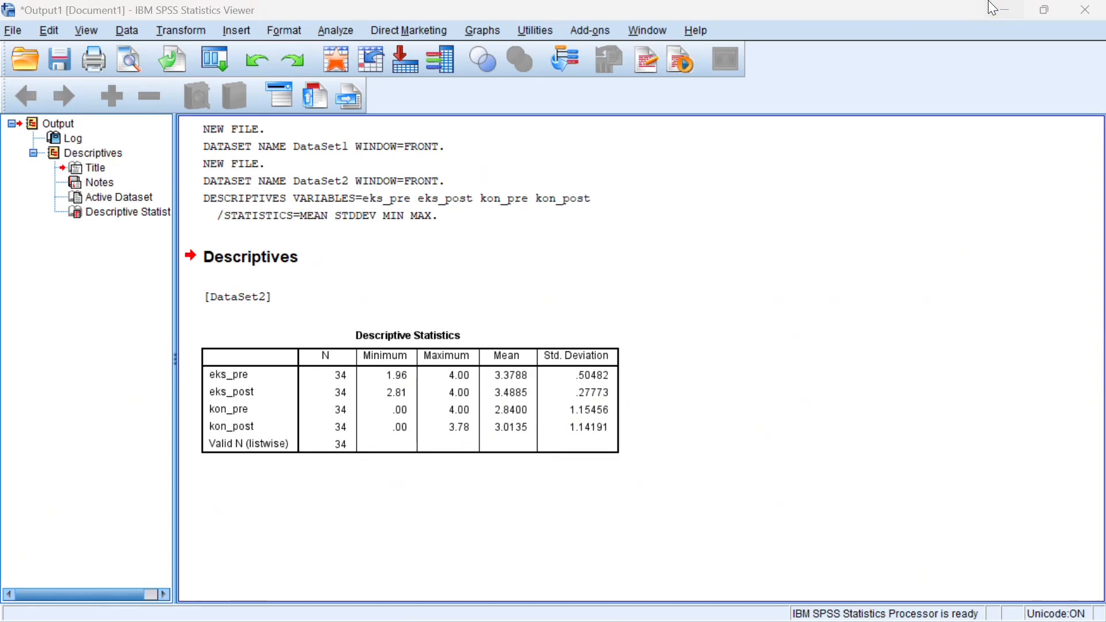
left_click(1005, 9)
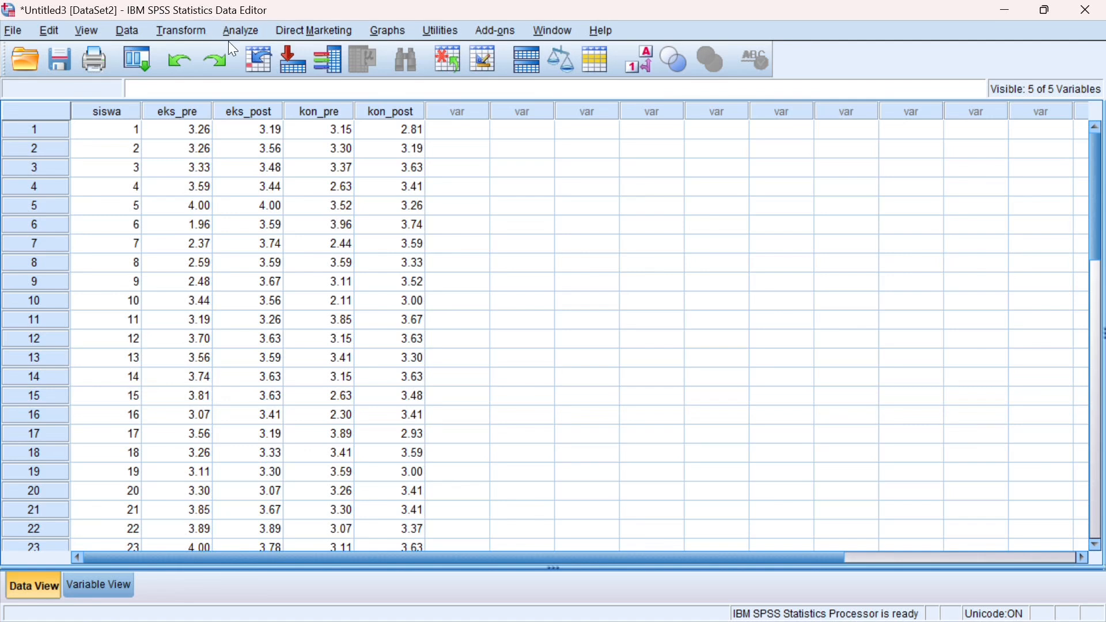
Set up an Explore analysis with eks_pre, eks_post, kon_pre and kon_post in the dependent list.
left_click(243, 30)
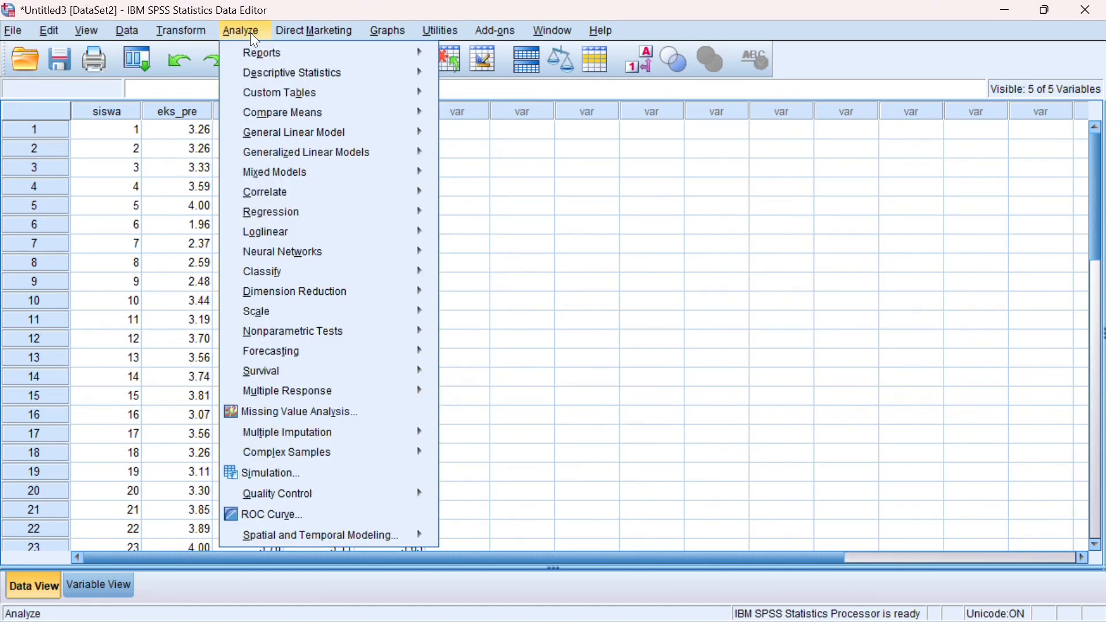
mouse_move(302, 77)
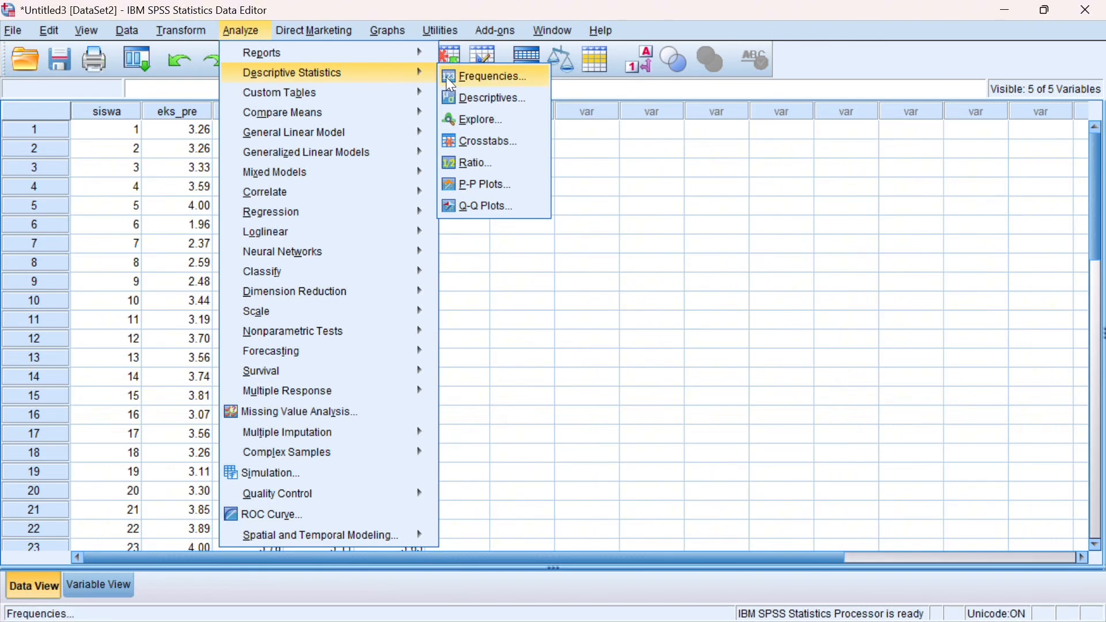
left_click(463, 120)
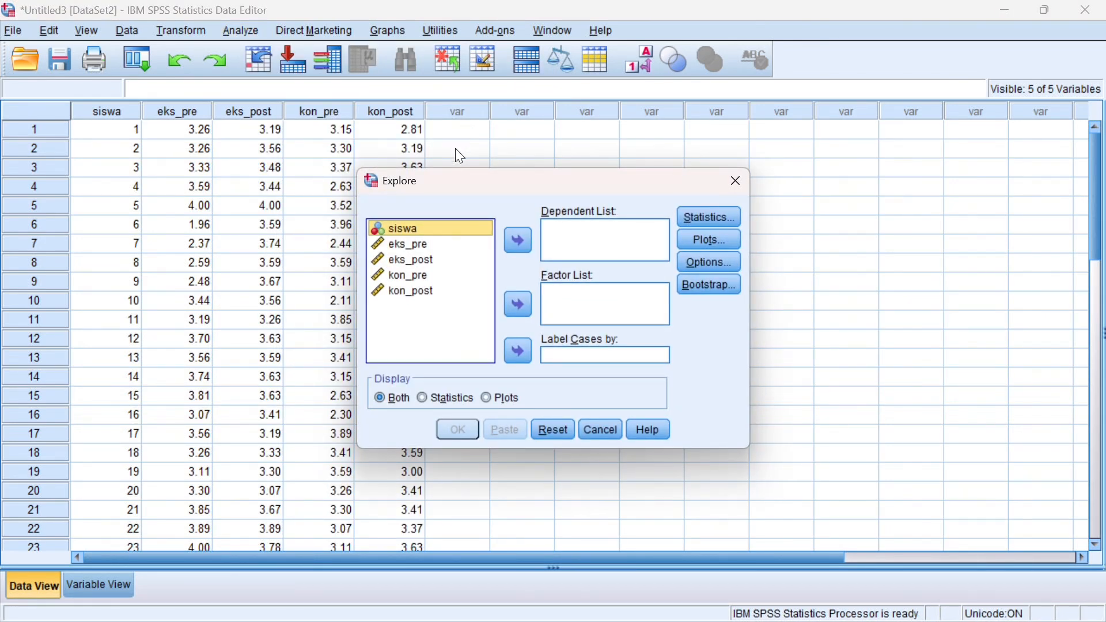
left_click(423, 245)
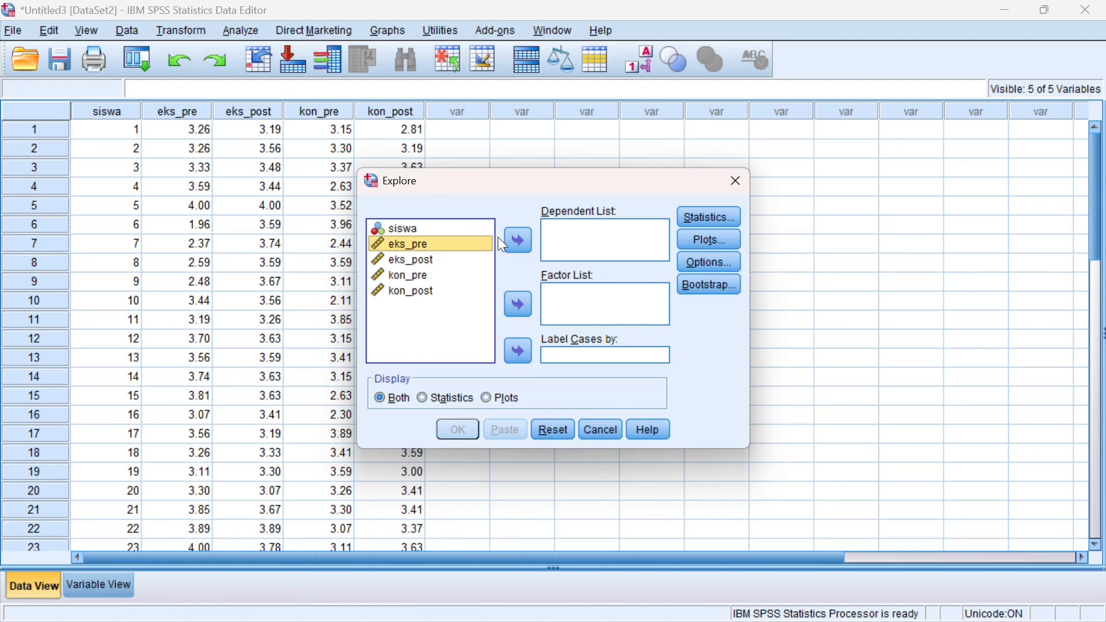
left_click(517, 240)
left_click(473, 251)
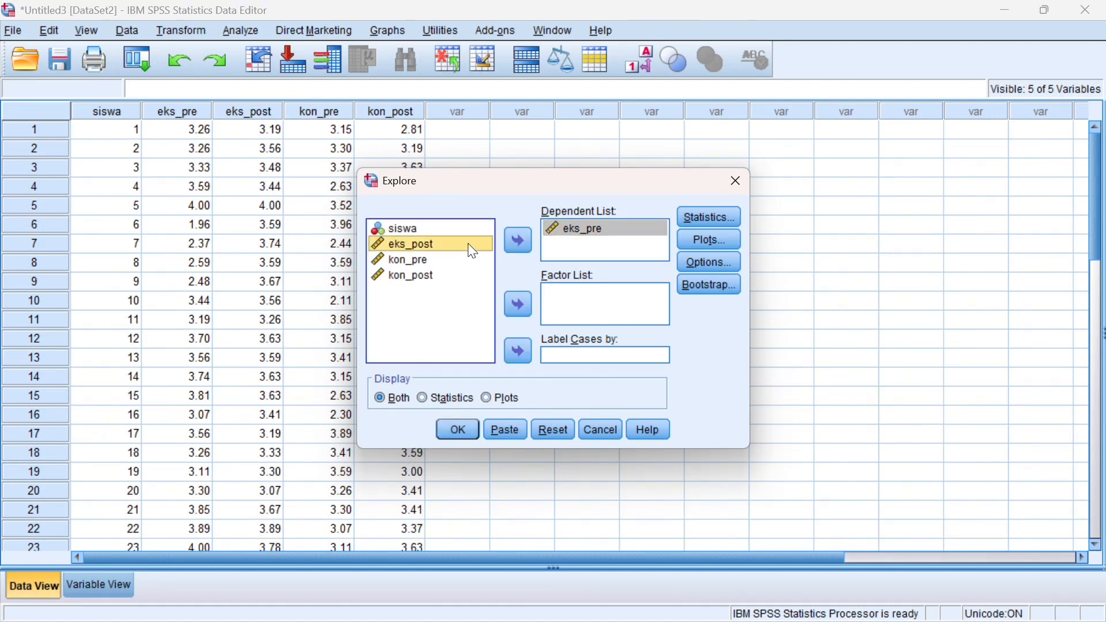
left_click(517, 252)
left_click(452, 256)
left_click(444, 244)
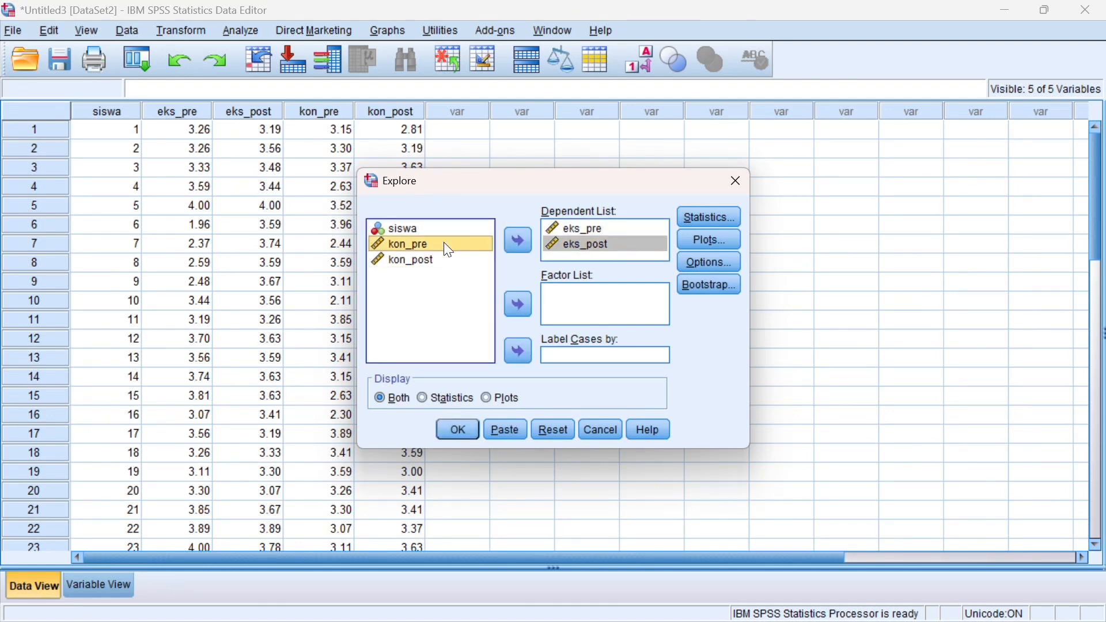
left_click(516, 241)
left_click(467, 247)
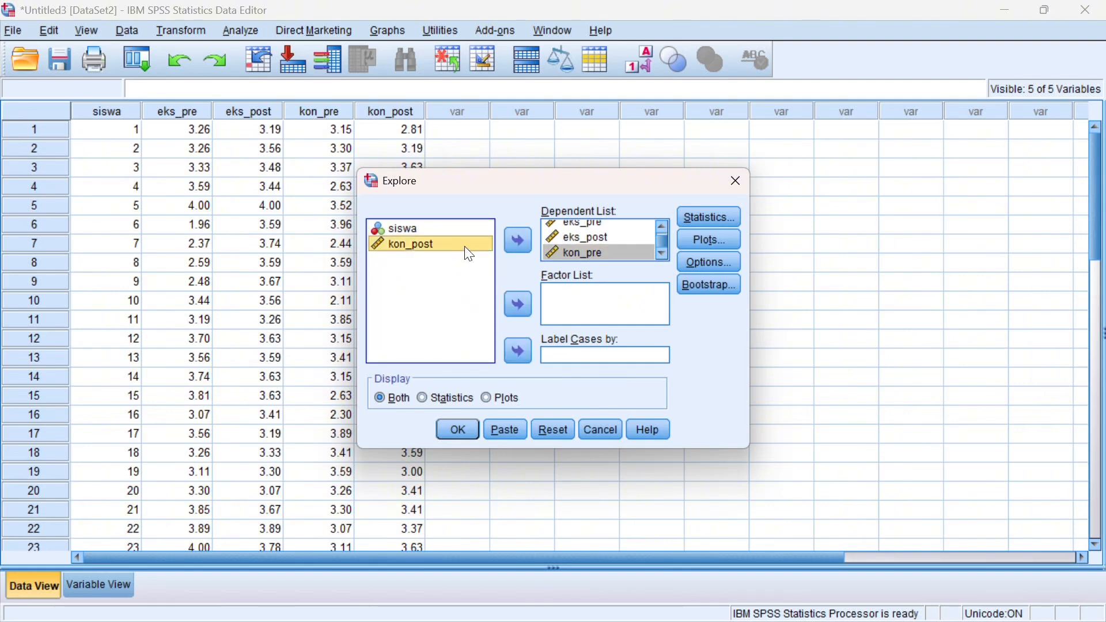
left_click(519, 252)
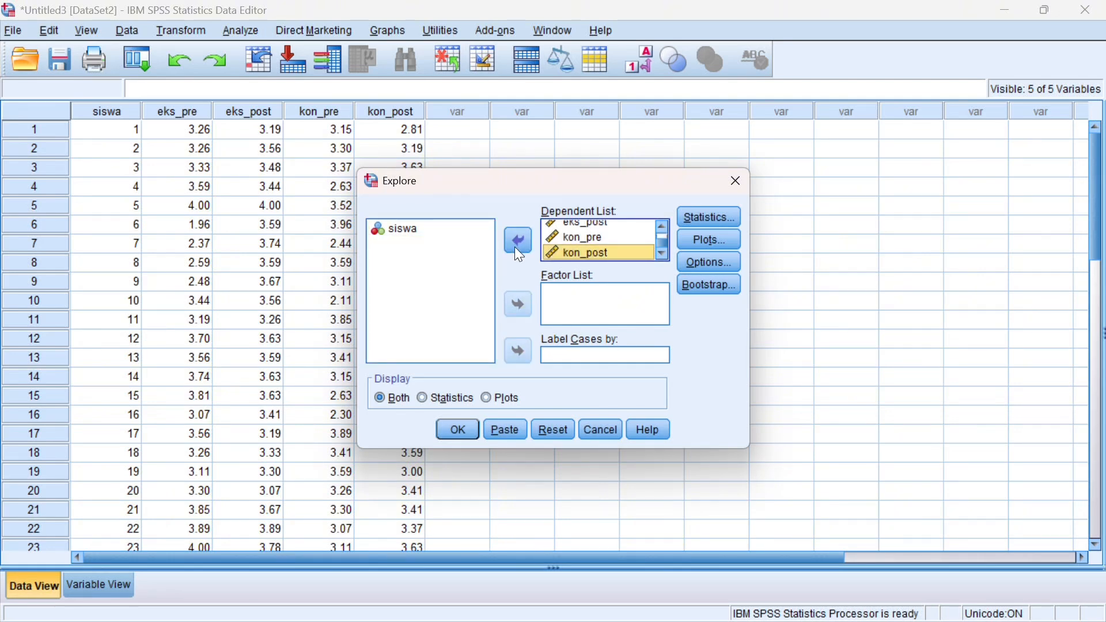
Include normality plots with tests in the Explore plots and run the analysis.
left_click(704, 241)
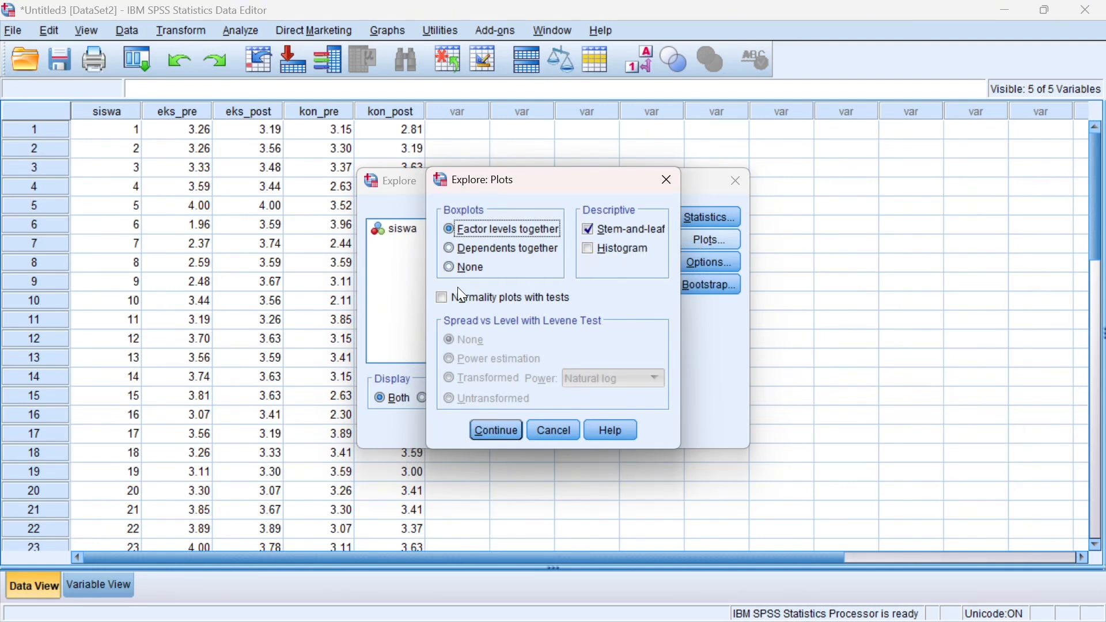
left_click(442, 298)
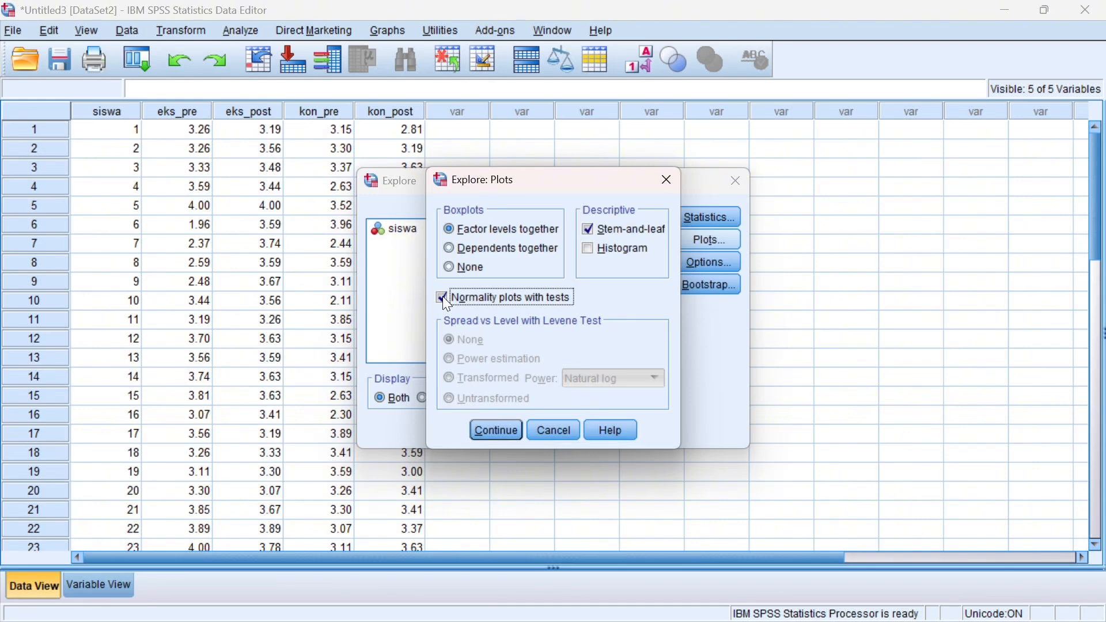
left_click(502, 432)
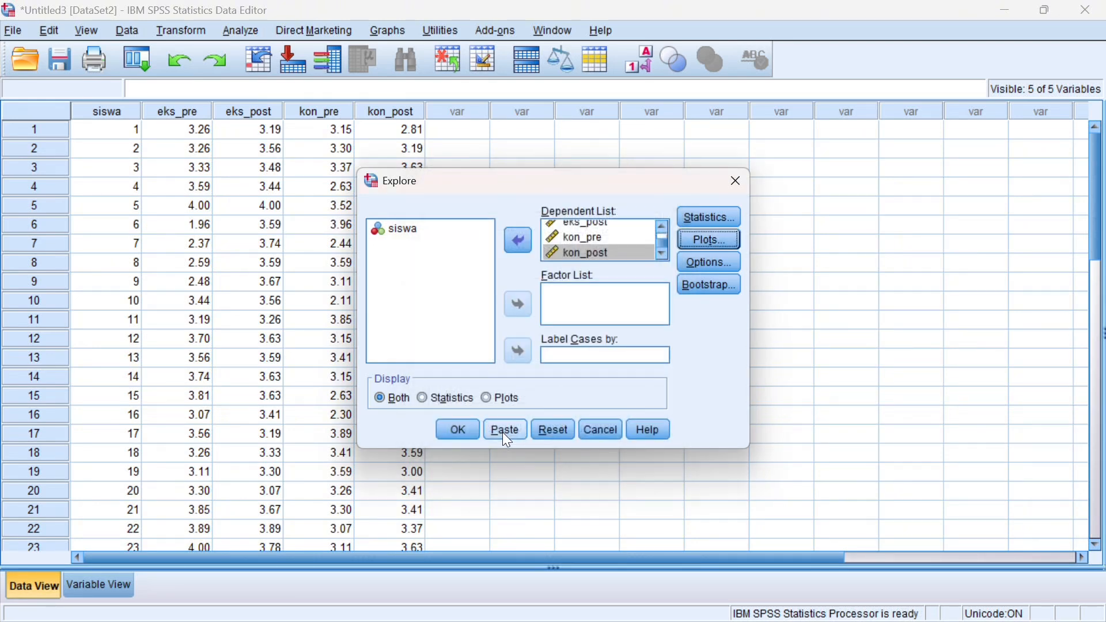
left_click(460, 430)
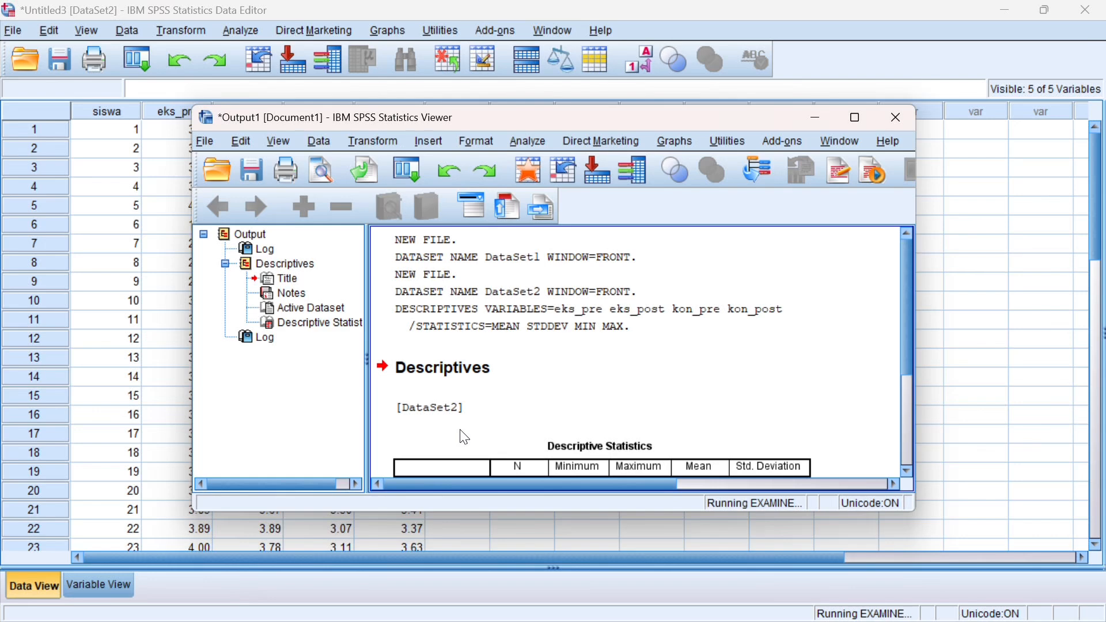
Maximize the output window and examine the Explore case processing summary and descriptives for the four variables.
left_click(859, 118)
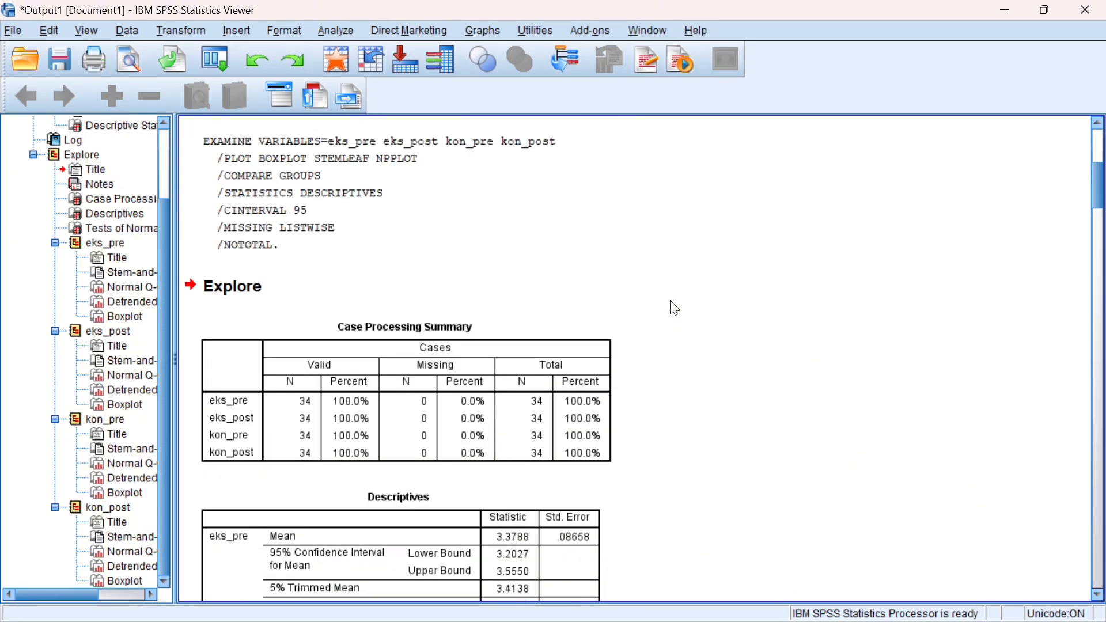
scroll(675, 309, "down", 10)
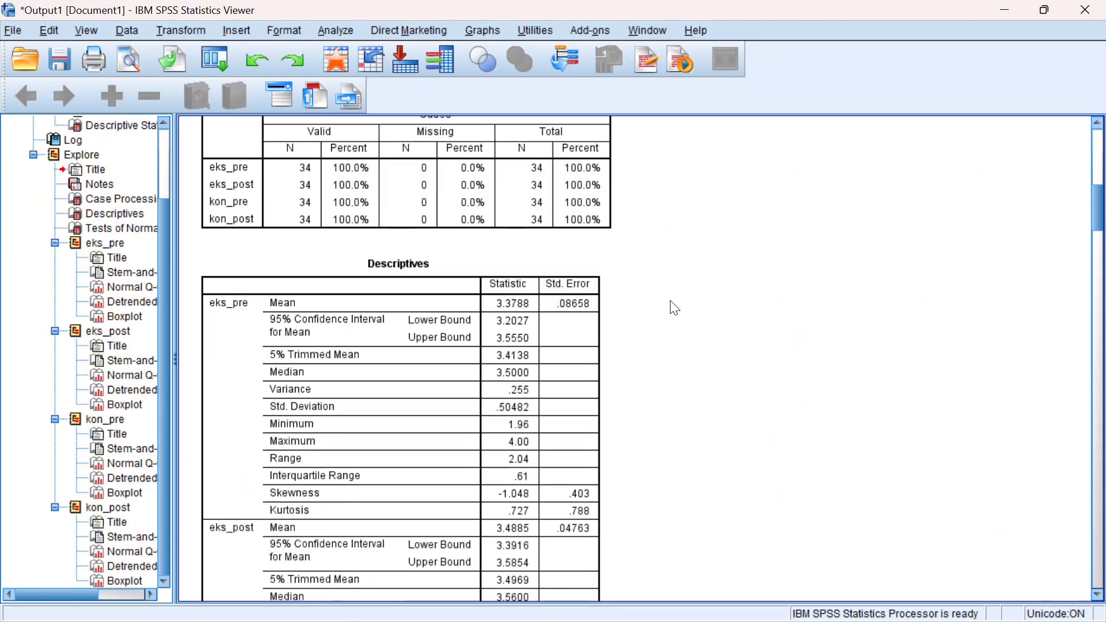
scroll(675, 309, "down", 7)
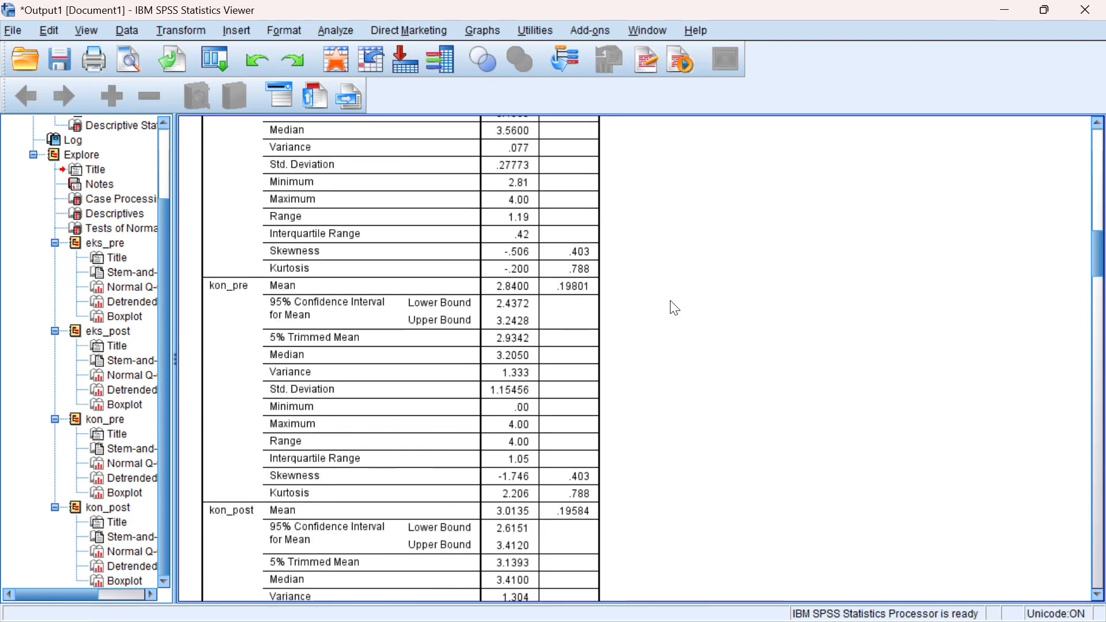
scroll(676, 309, "down", 3)
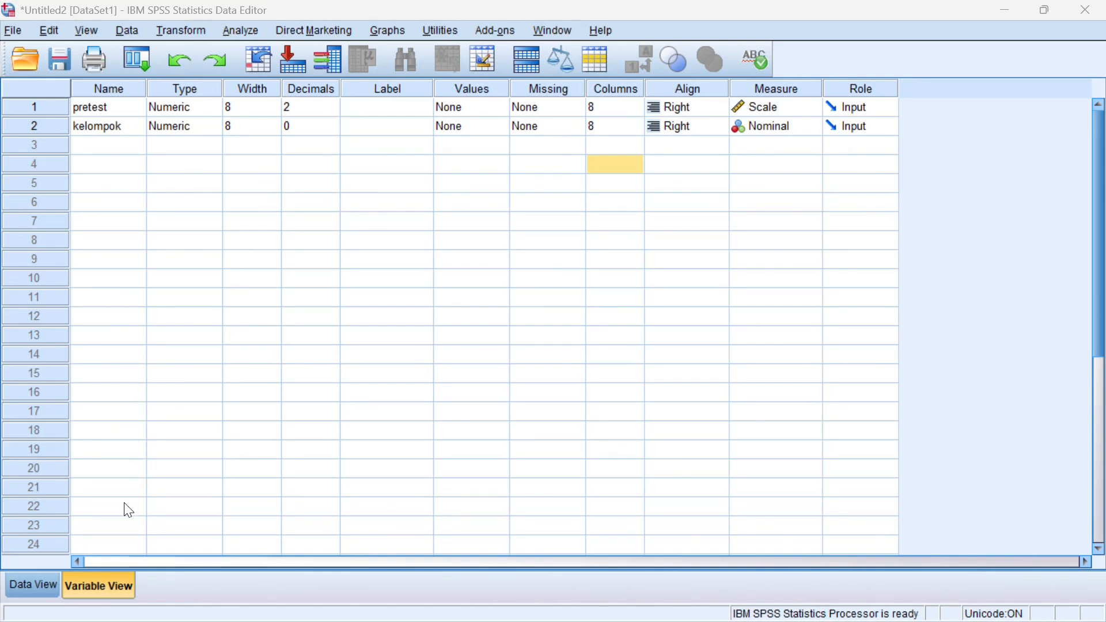
Show the data values of the pretest dataset and examine the pretest scores and kelompok codes across all rows.
left_click(38, 585)
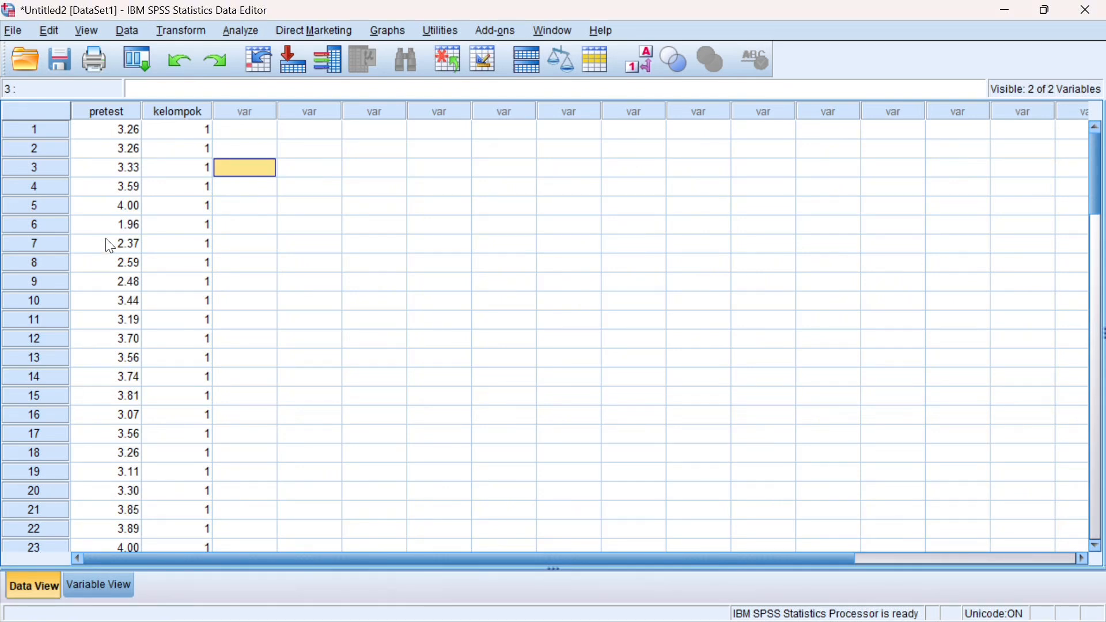
scroll(109, 244, "down", 4)
scroll(109, 245, "down", 5)
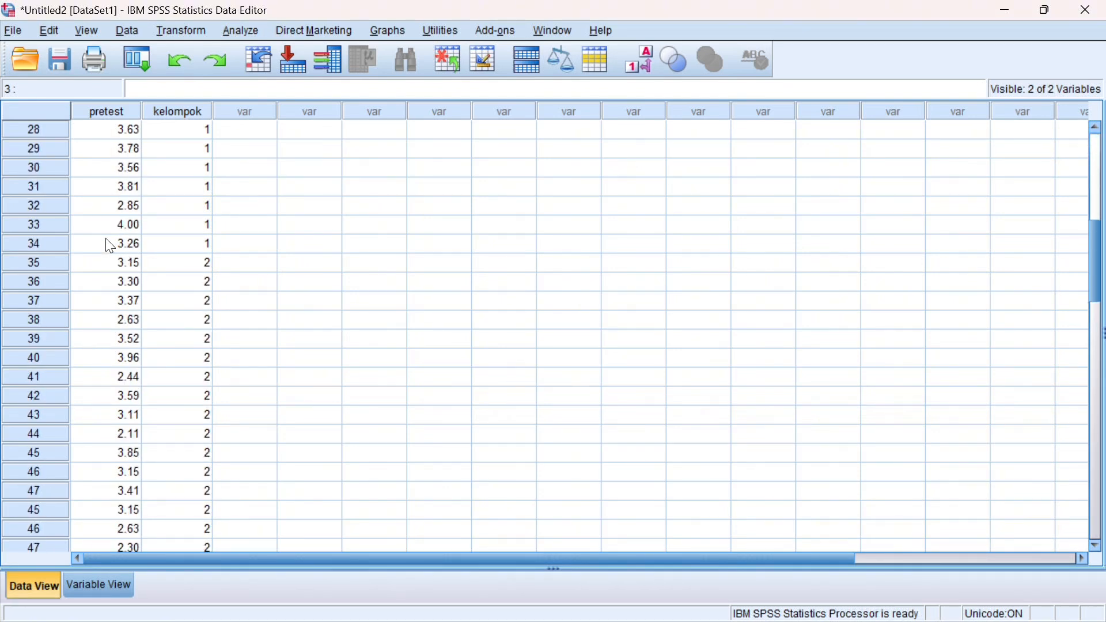
scroll(109, 245, "down", 5)
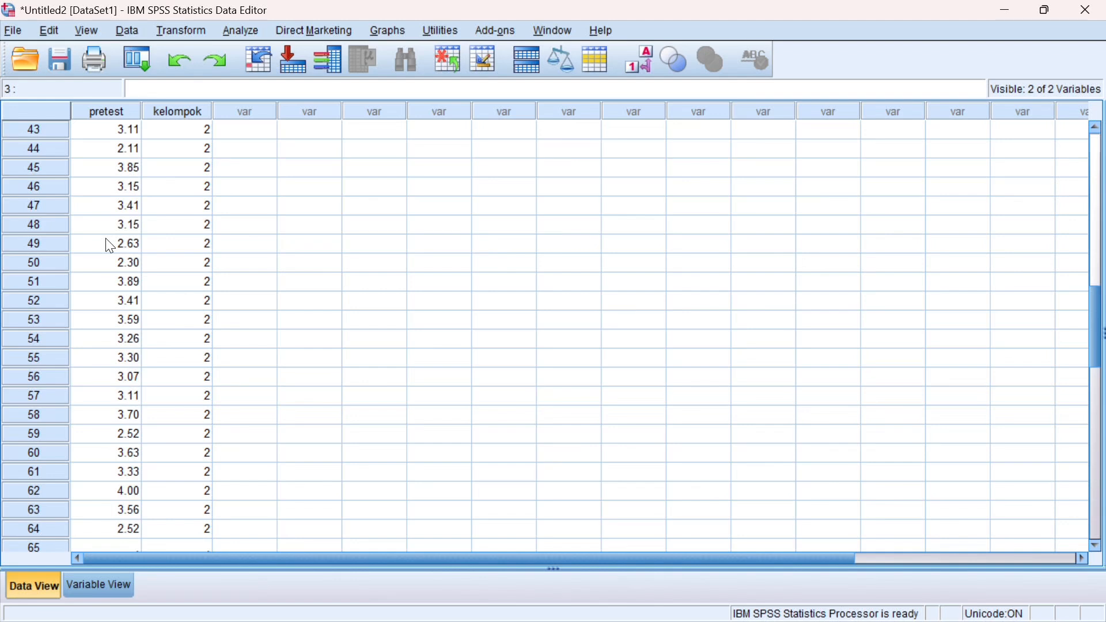
scroll(110, 246, "down", 4)
scroll(110, 244, "up", 17)
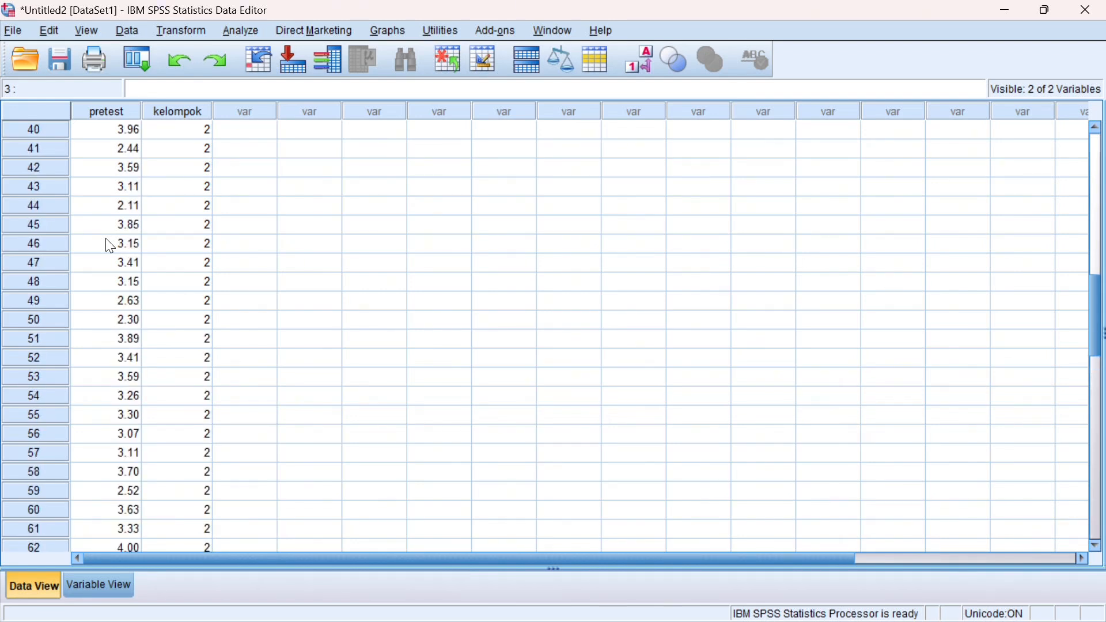
scroll(109, 246, "up", 1)
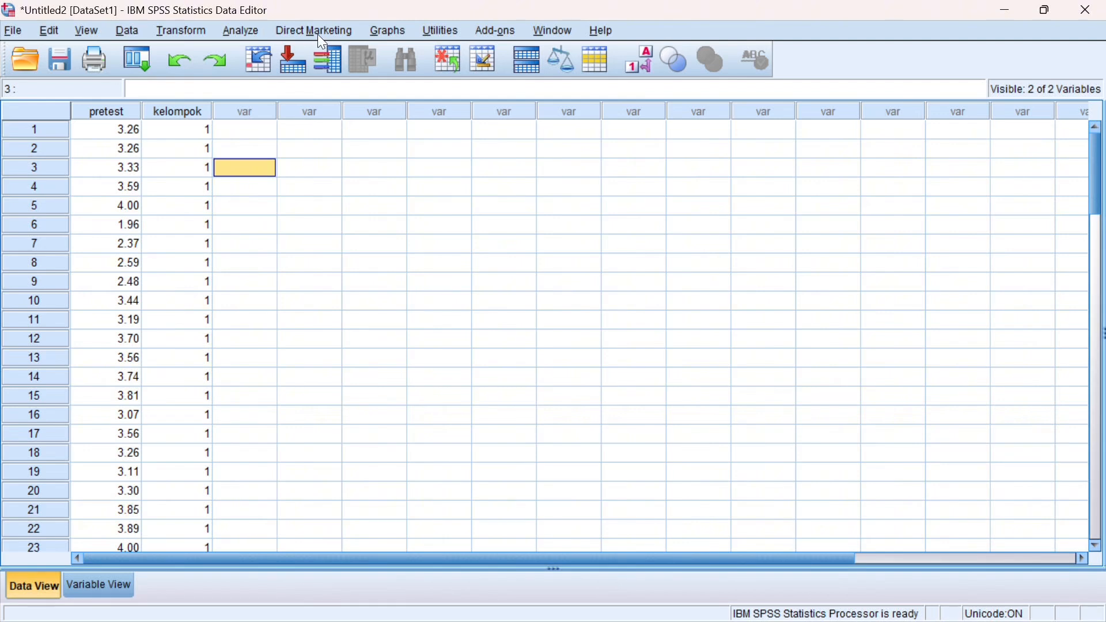
Run an Independent-Samples T Test with pretest as the test variable and kelompok(1 2) as the grouping variable.
left_click(234, 36)
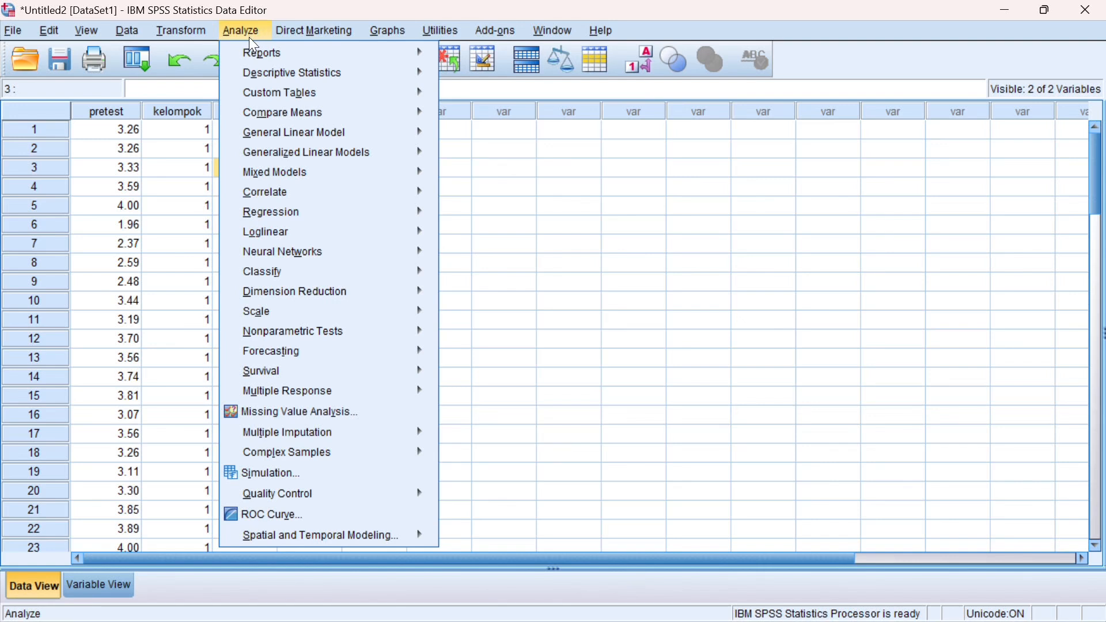
mouse_move(267, 110)
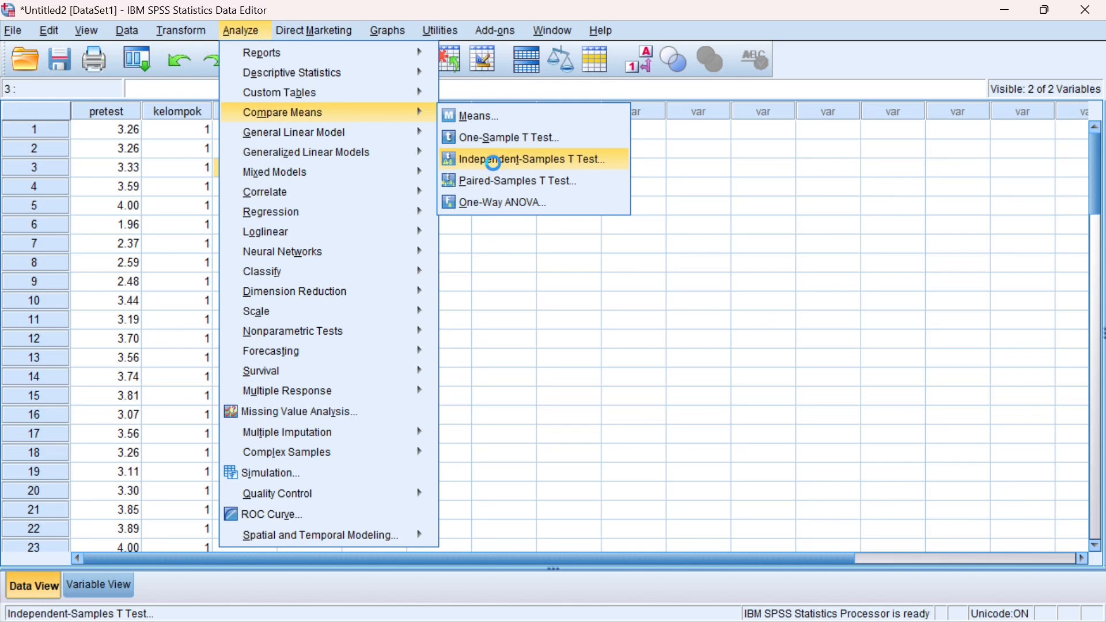
left_click(493, 162)
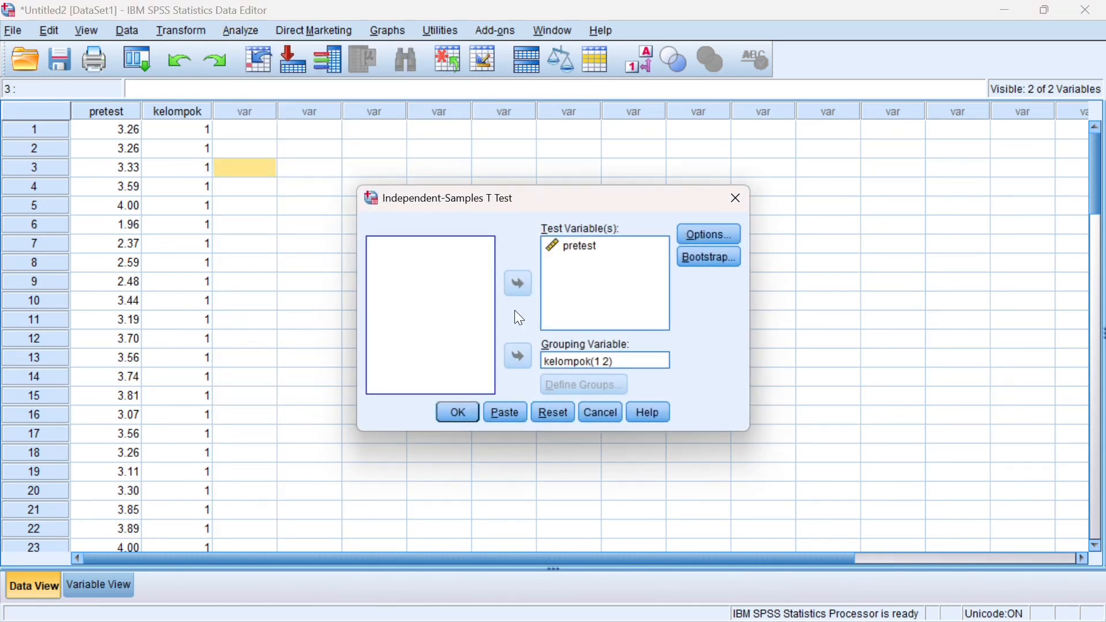
left_click(583, 363)
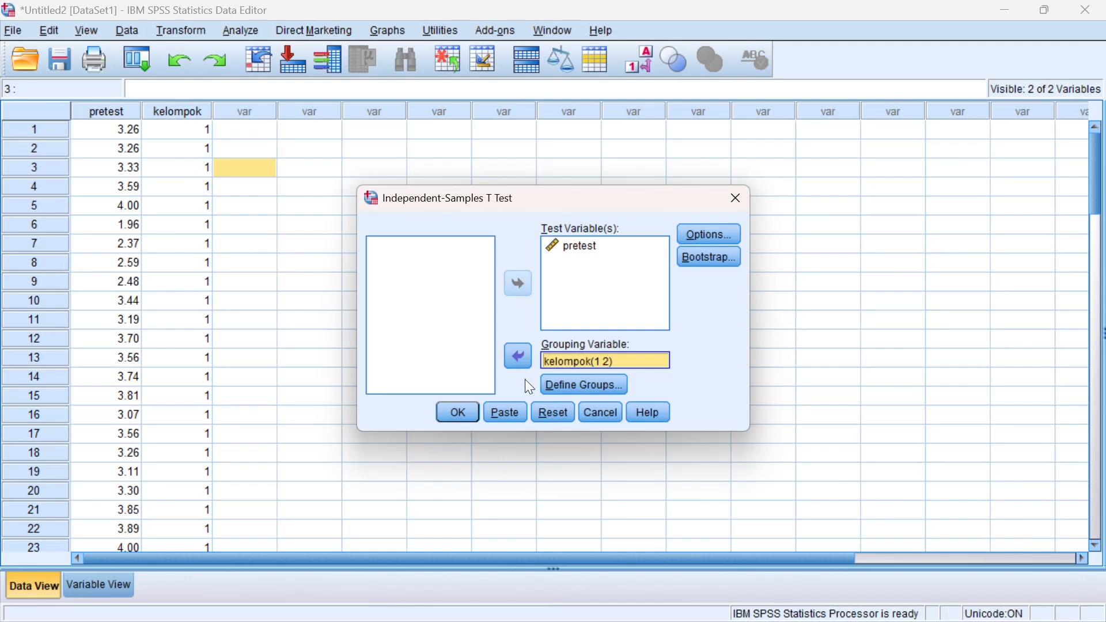
left_click(459, 414)
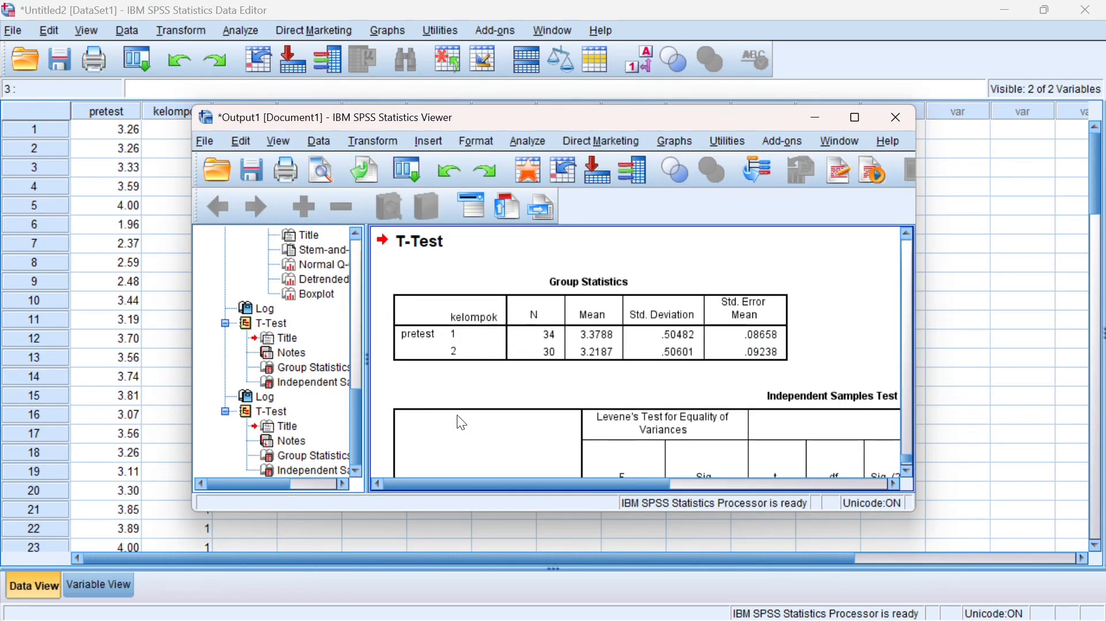
Maximize the output window and examine the Group Statistics and Independent Samples Test tables for pretest and posttest.
left_click(463, 424)
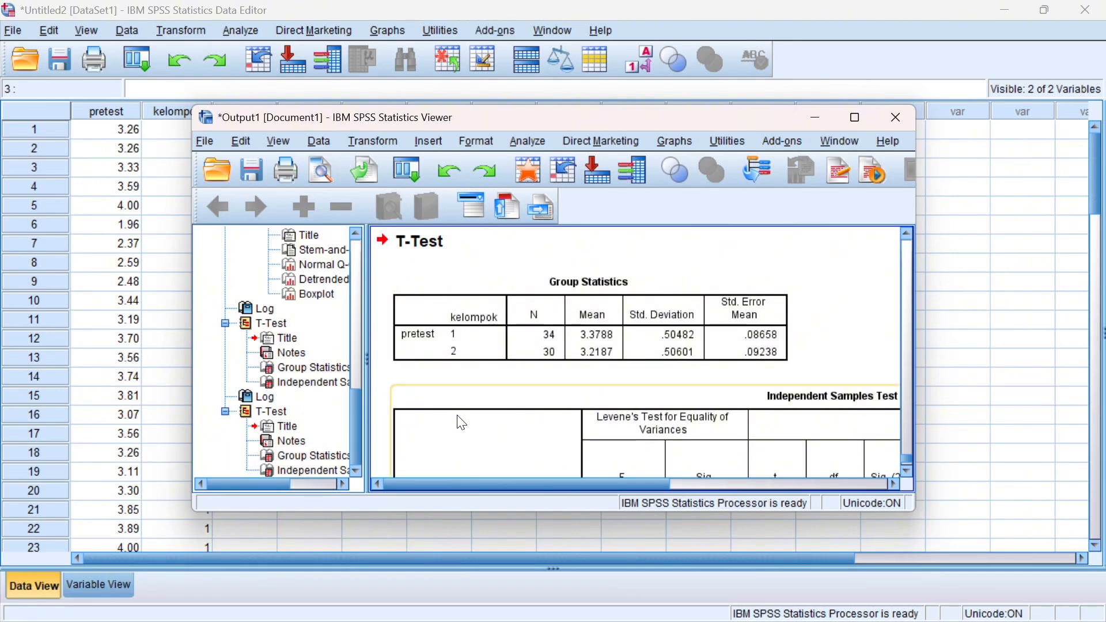
scroll(462, 424, "down", 3)
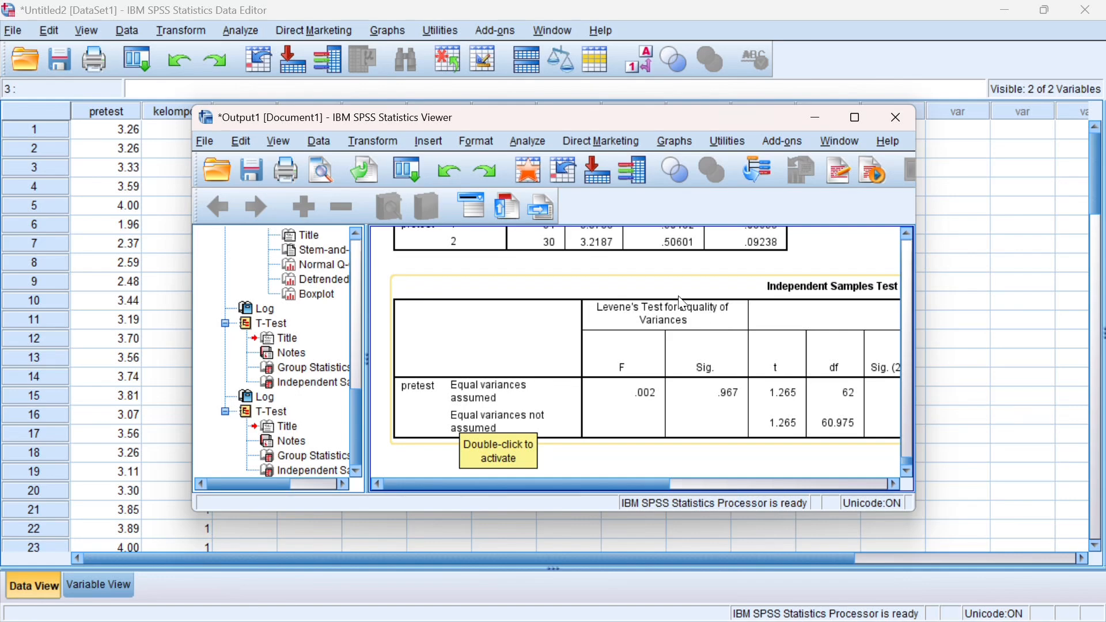
left_click(854, 118)
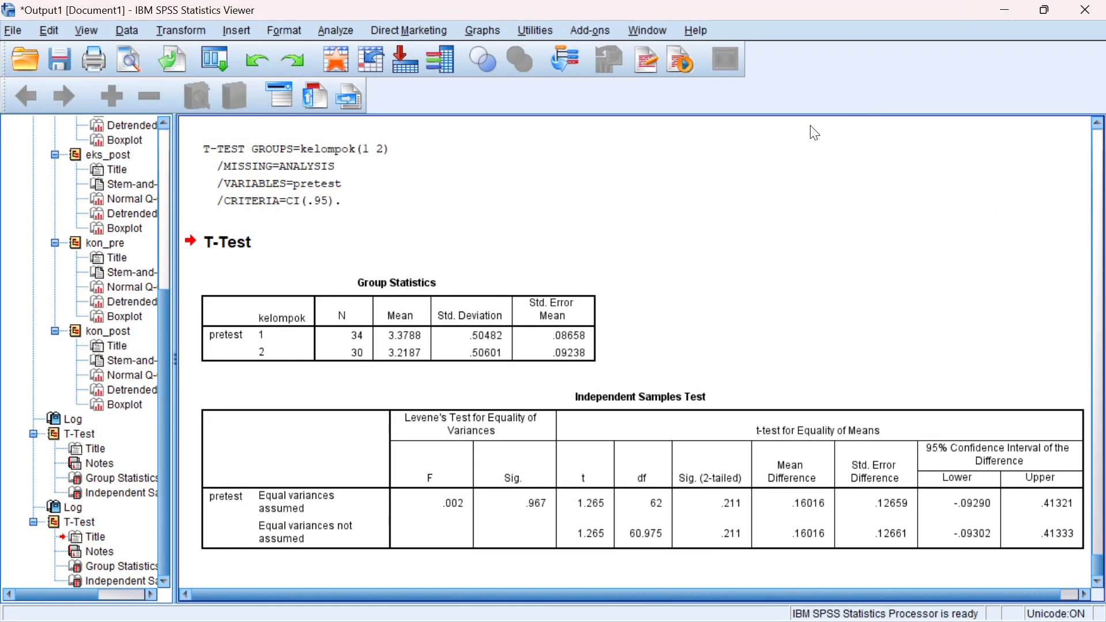
scroll(608, 271, "up", 2)
scroll(610, 274, "up", 4)
scroll(610, 274, "up", 2)
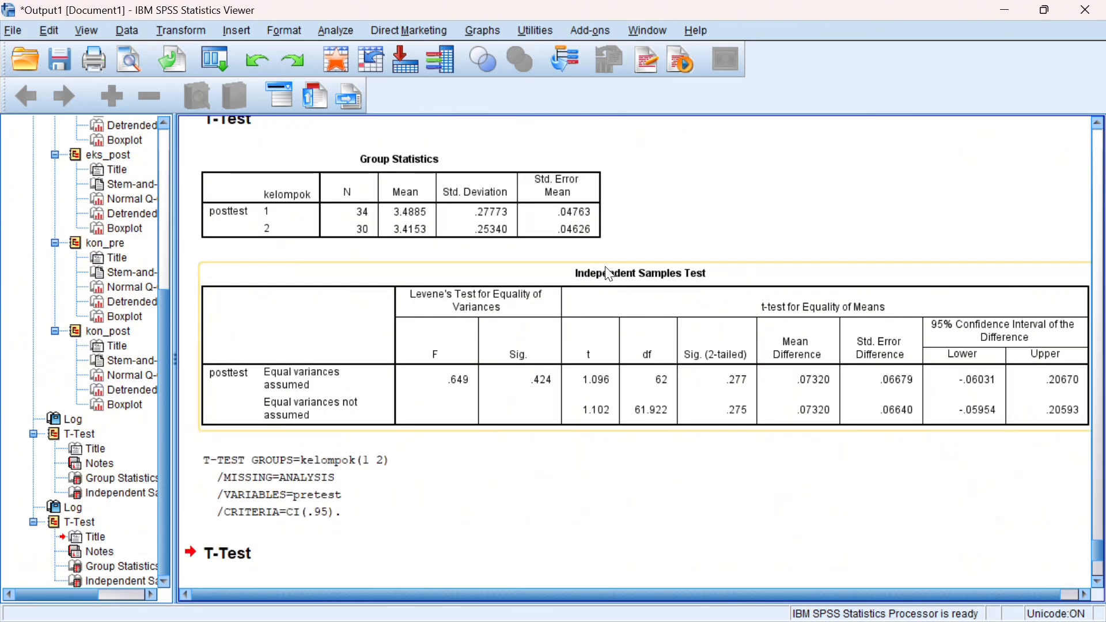
left_click(542, 178)
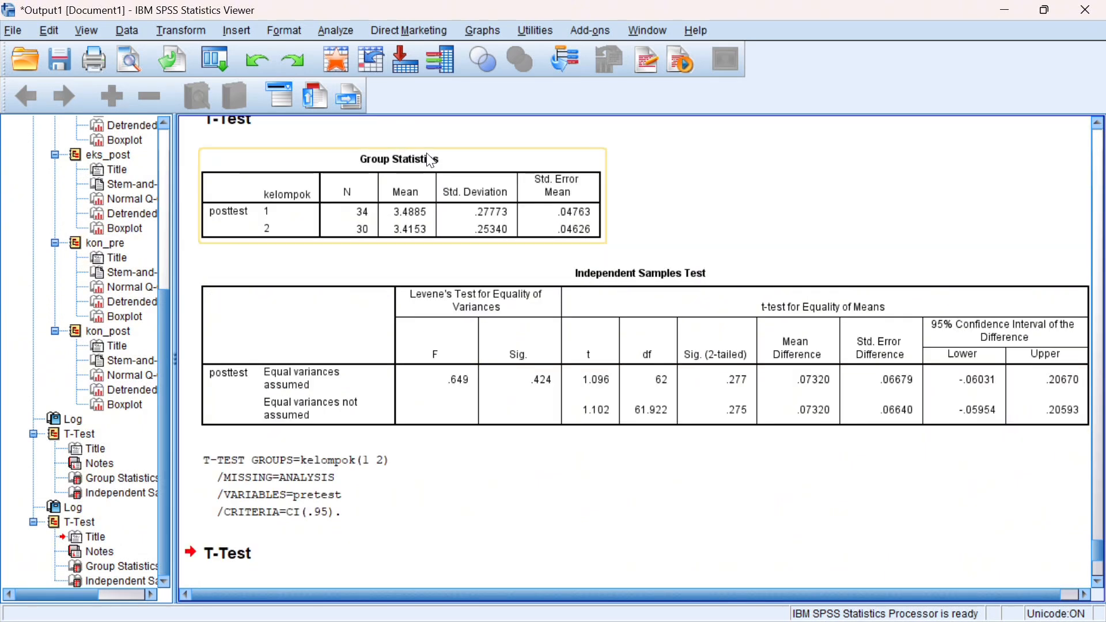
scroll(403, 259, "down", 8)
left_click(545, 394)
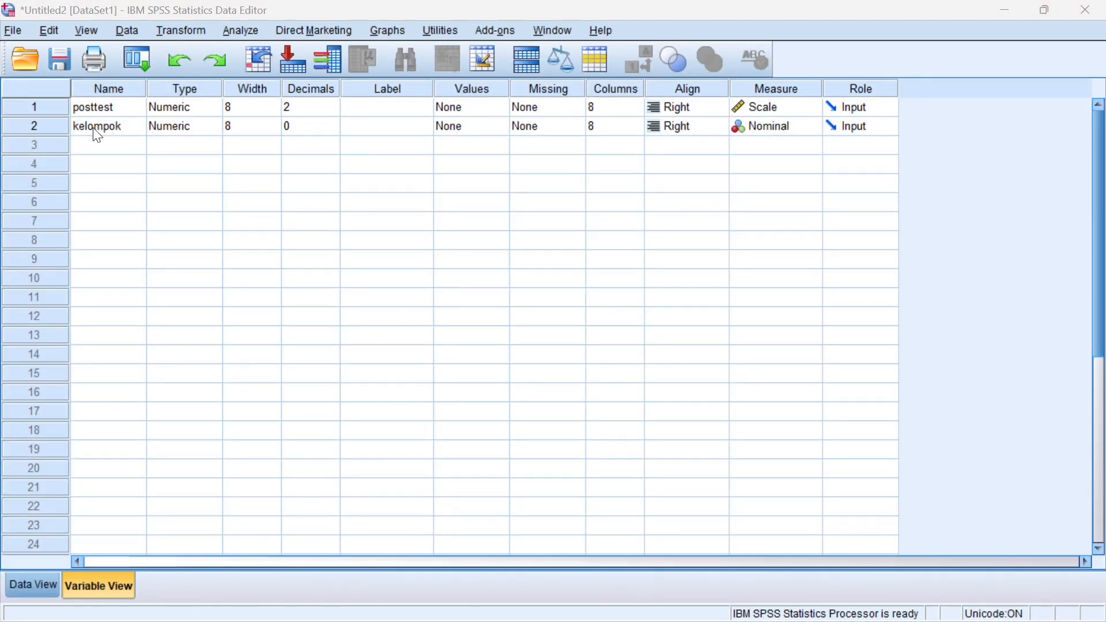
Show the data values of the posttest dataset and examine the posttest scores and kelompok codes across the rows.
left_click(32, 586)
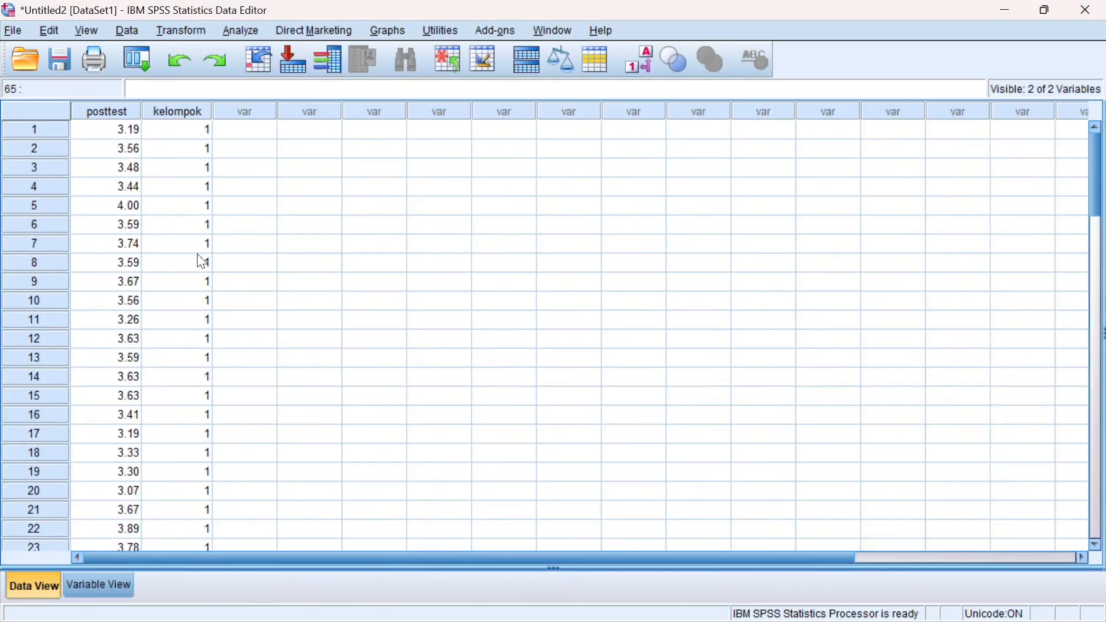
scroll(226, 216, "down", 10)
scroll(190, 259, "up", 10)
Set up an Independent-Samples T Test with posttest as the test variable and kelompok as the grouping variable.
left_click(241, 31)
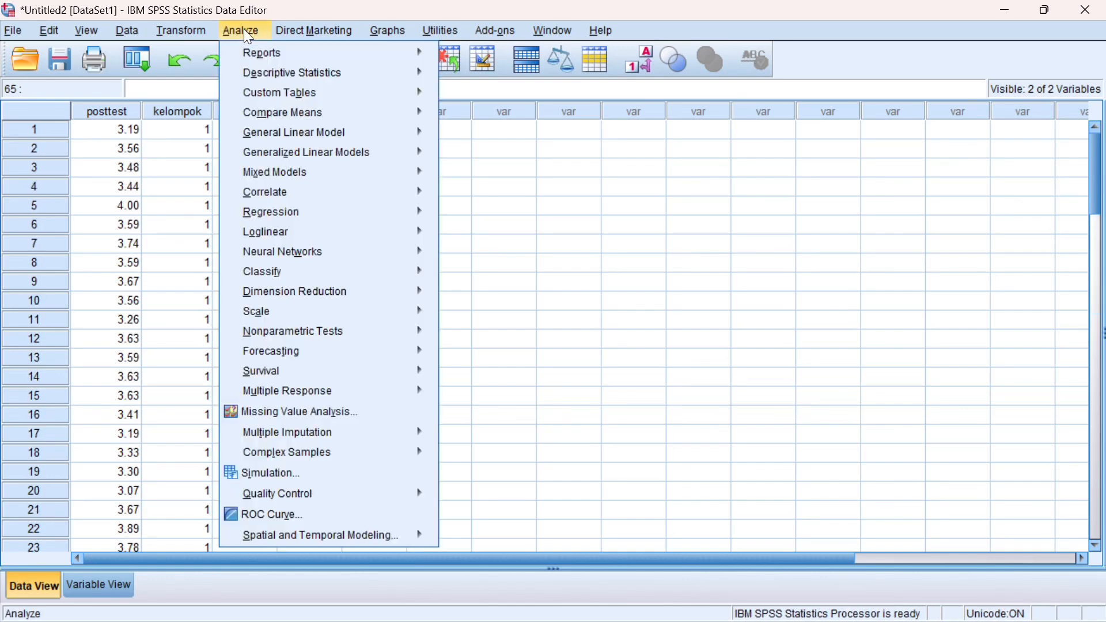
mouse_move(322, 113)
left_click(468, 156)
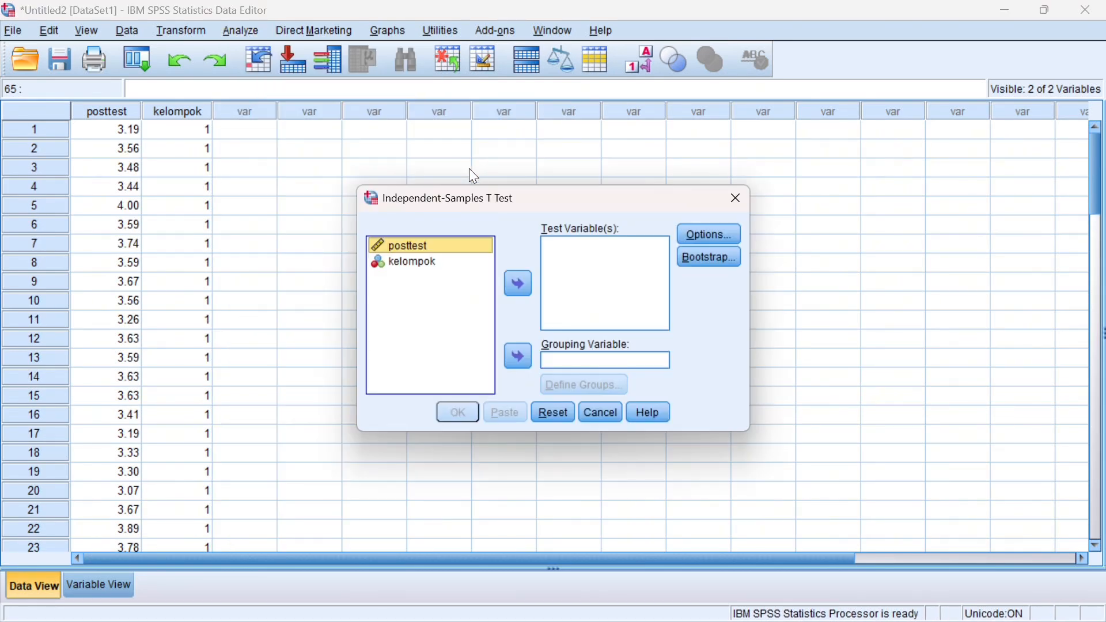
left_click(518, 284)
left_click(420, 255)
left_click(518, 357)
Define the kelompok groups as 1 and 2, then run the T test and maximize the output window.
left_click(585, 385)
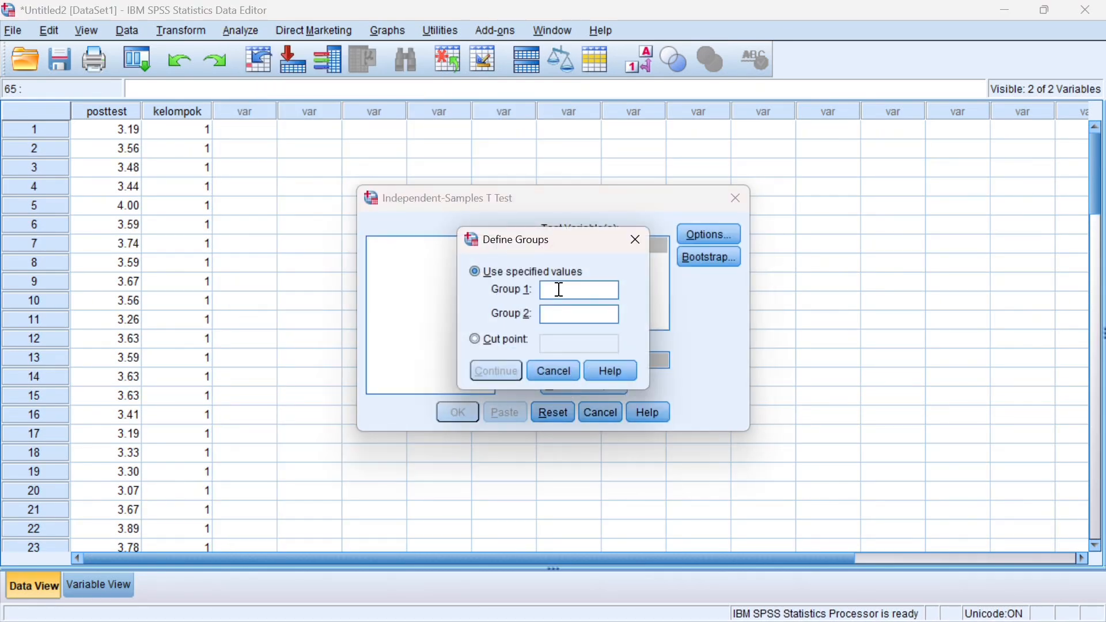
type("1")
left_click(563, 318)
type("2")
left_click(494, 373)
left_click(458, 412)
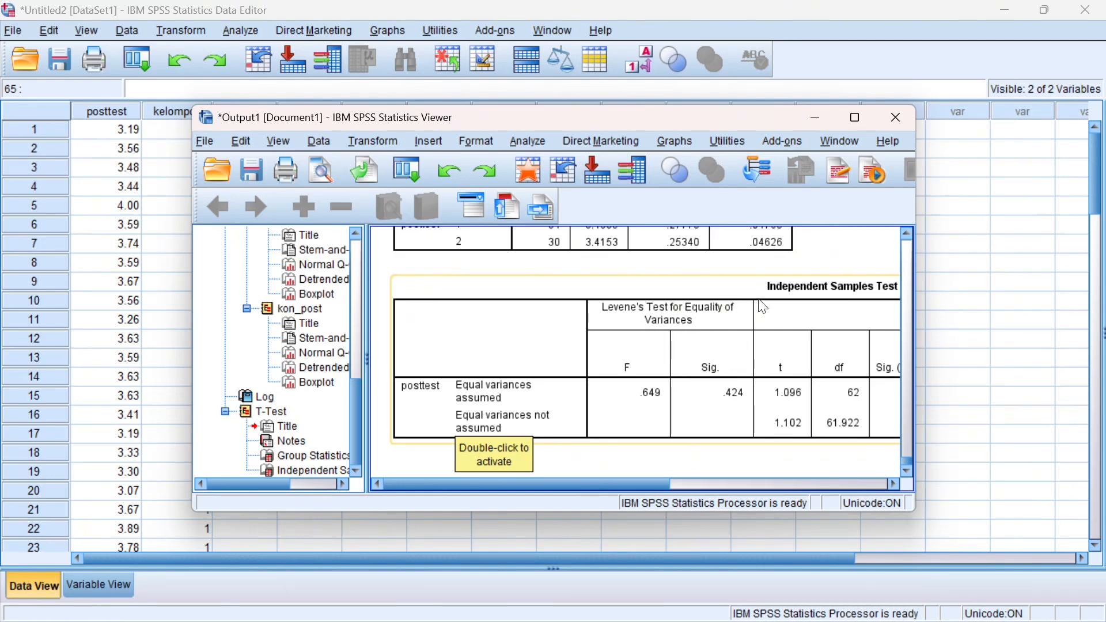
left_click(856, 117)
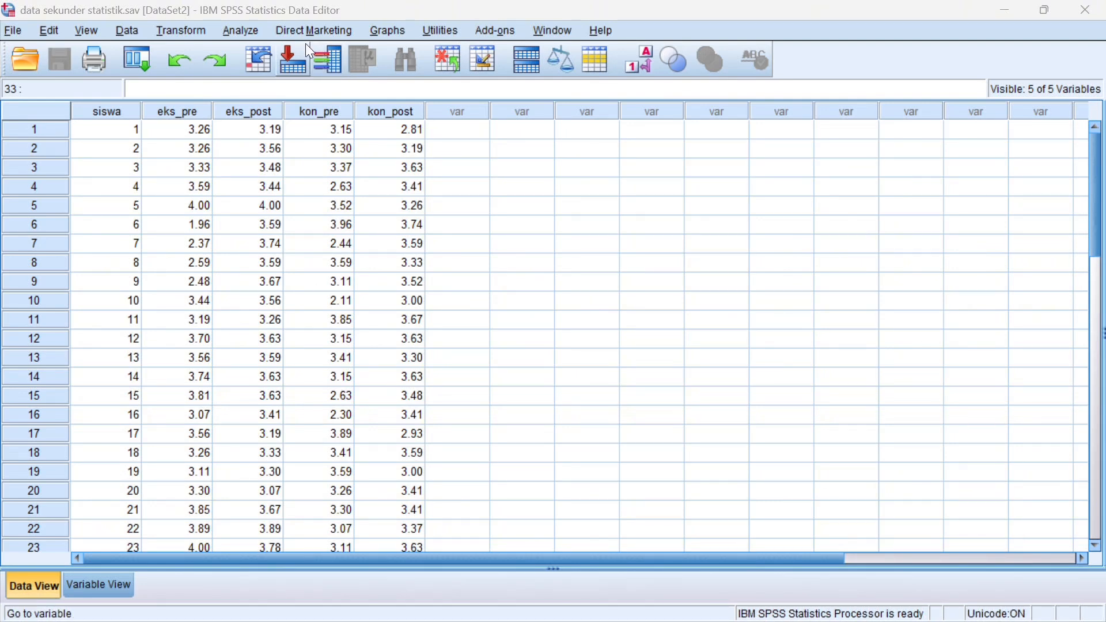
Set up a related-samples nonparametric test on data sekunder statistik.sav with eks_pre and eks_post as the test fields.
left_click(228, 29)
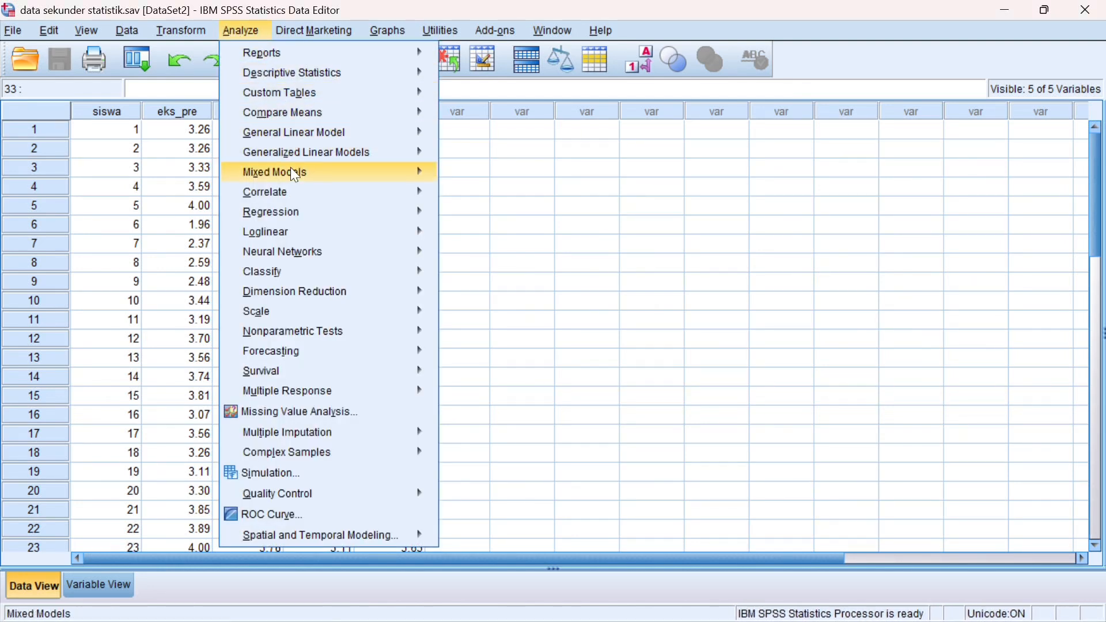
mouse_move(281, 334)
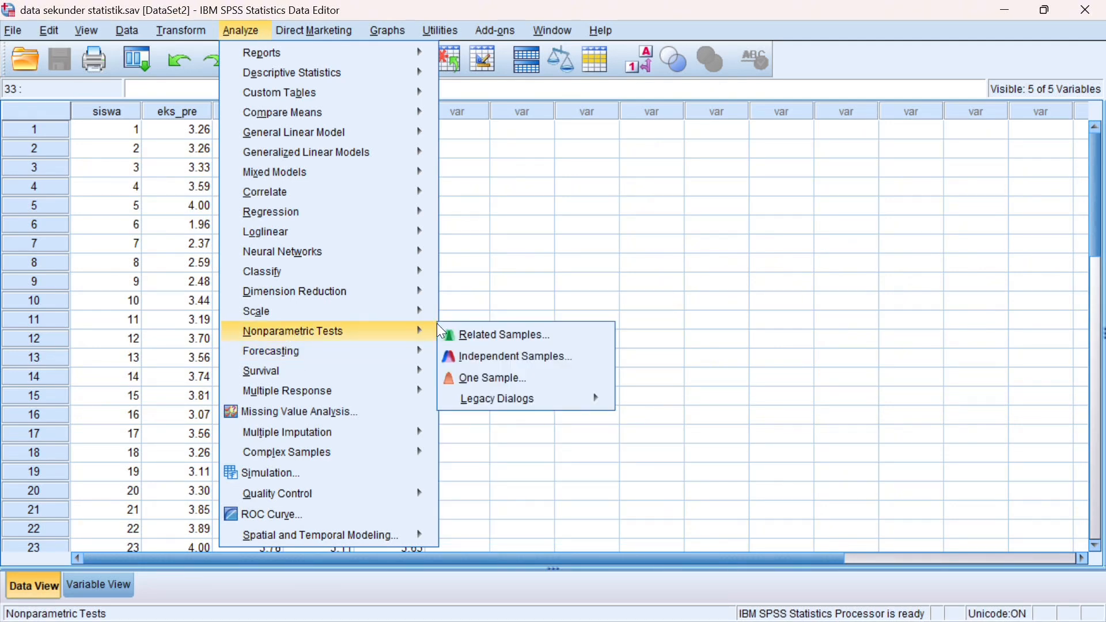
left_click(469, 332)
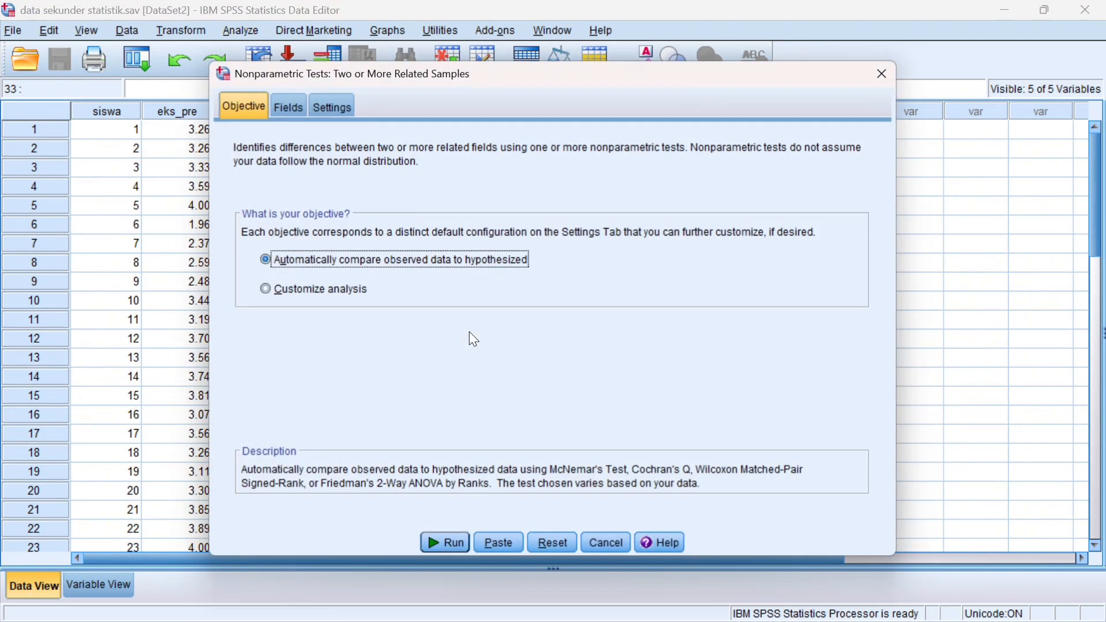
left_click(288, 108)
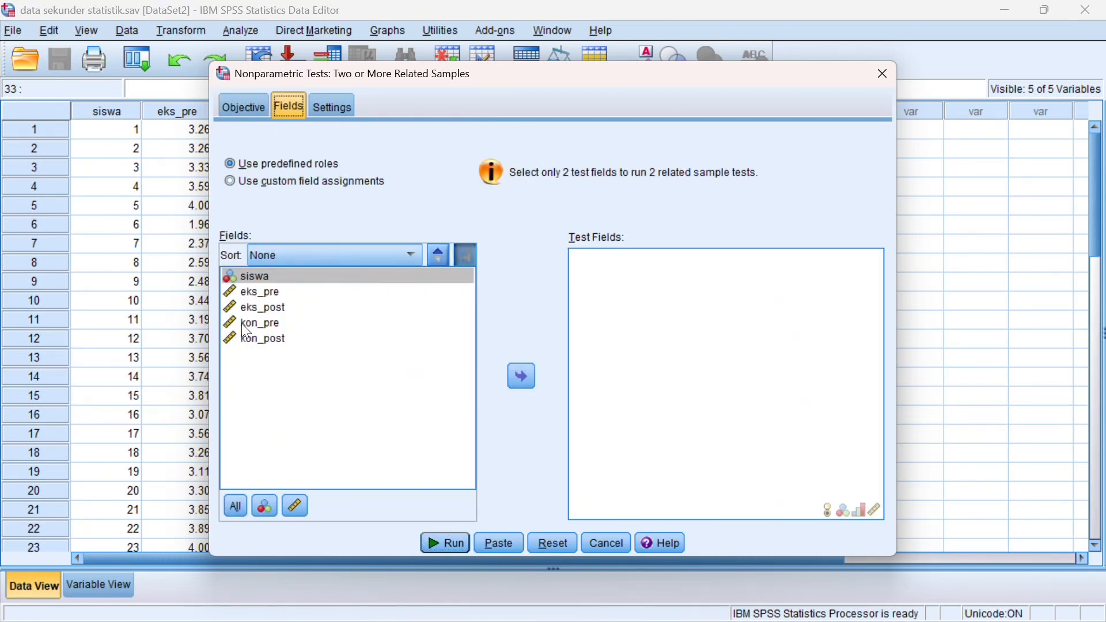
left_click(273, 292)
left_click(522, 376)
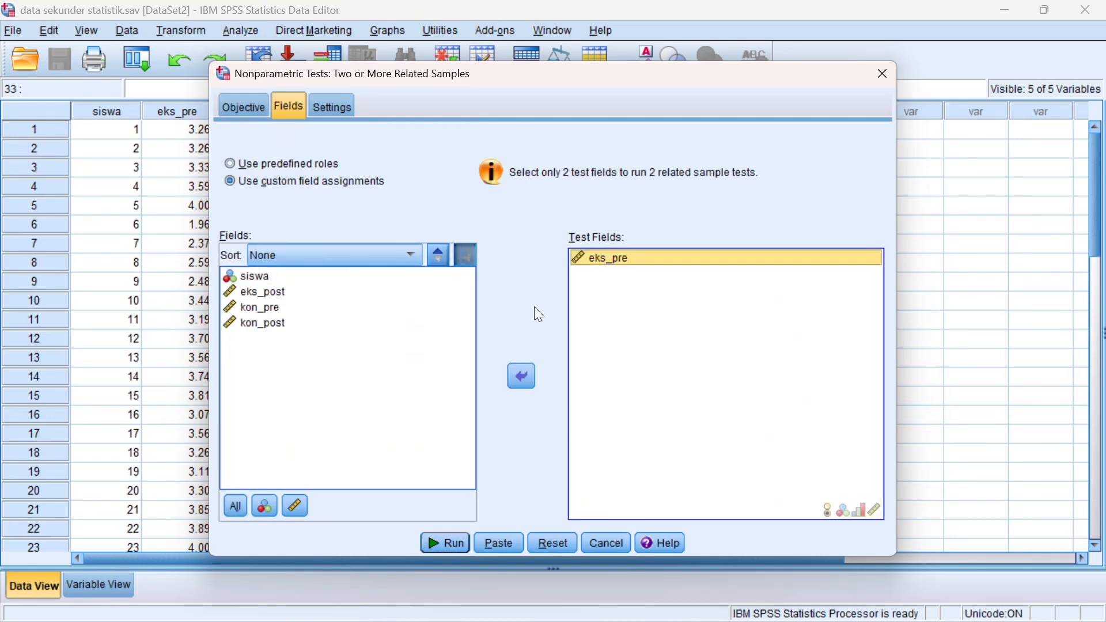
left_click(366, 294)
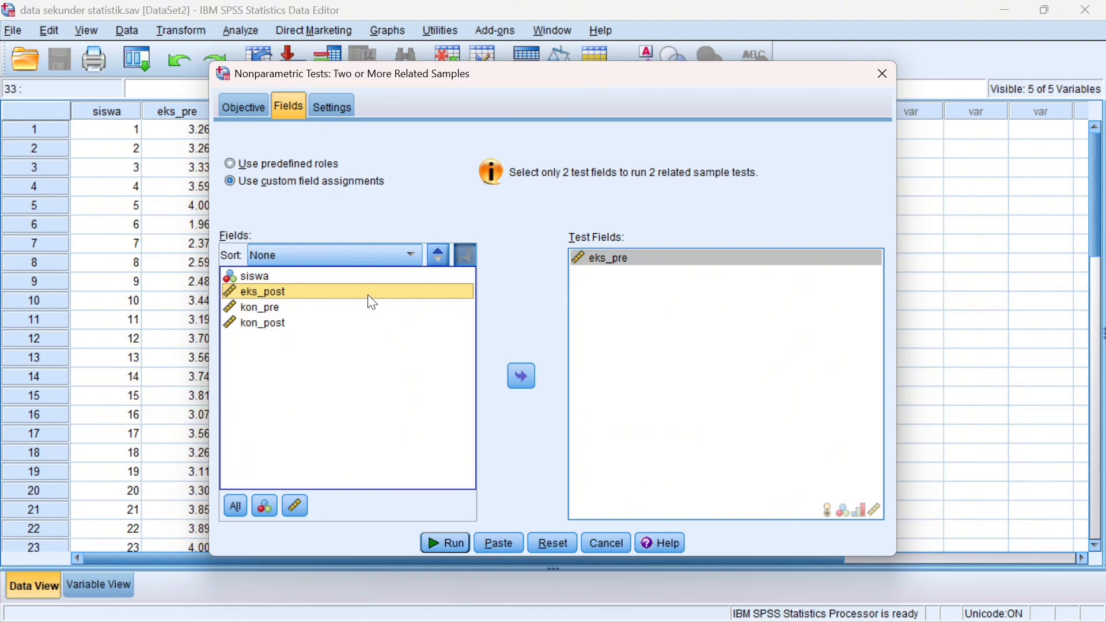
left_click(521, 376)
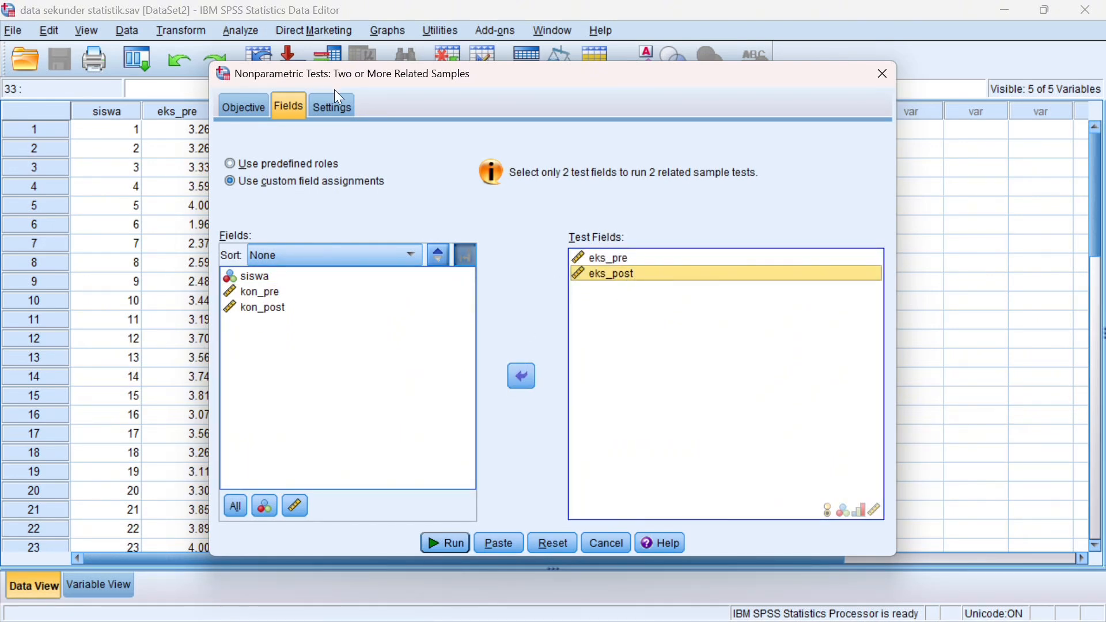
Customize the tests to use Wilcoxon matched-pair signed-rank (2 samples), then run the analysis and maximize the output window.
left_click(333, 106)
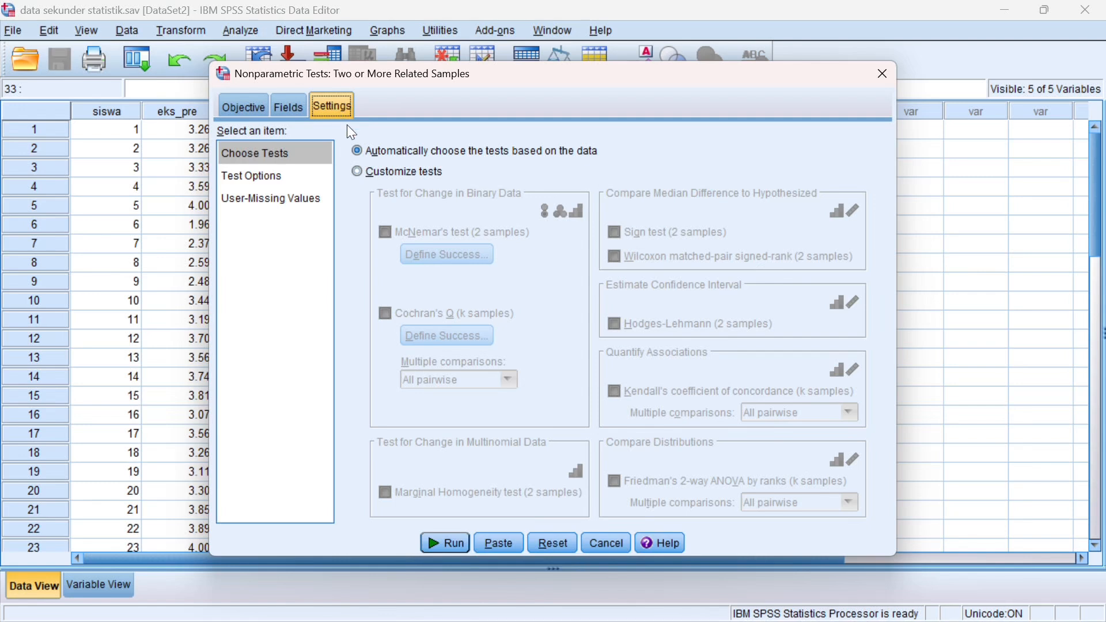
left_click(357, 173)
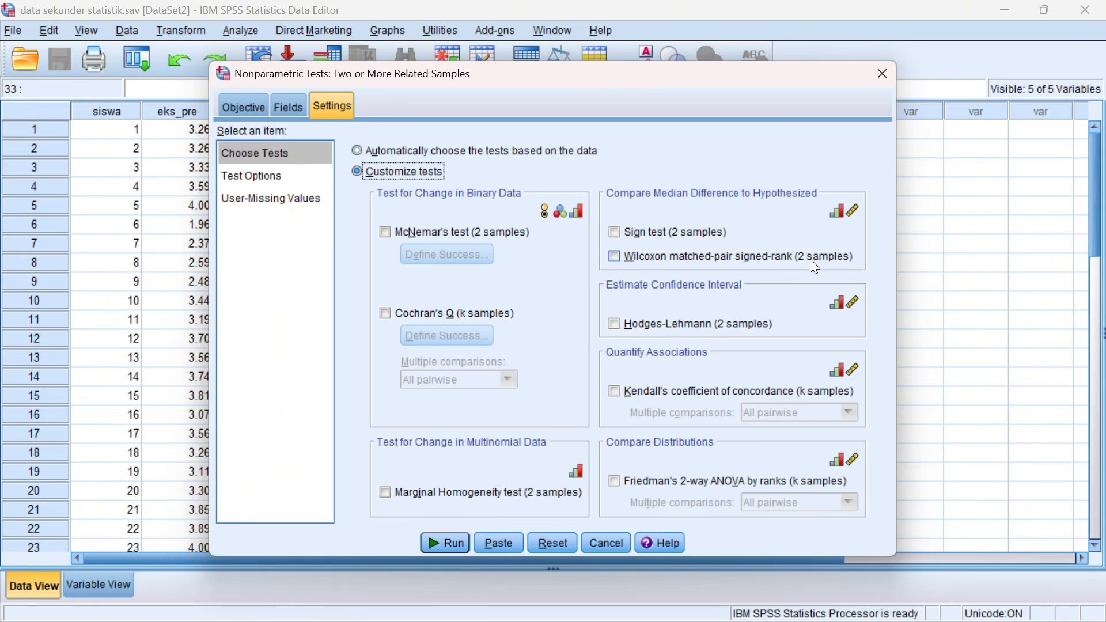
left_click(612, 261)
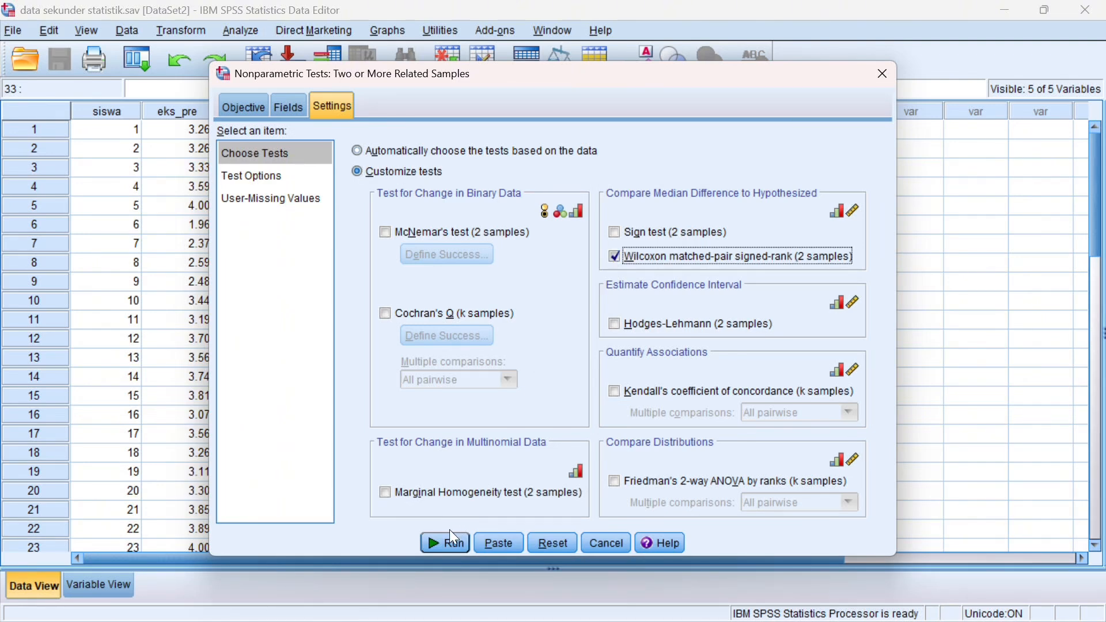
left_click(441, 544)
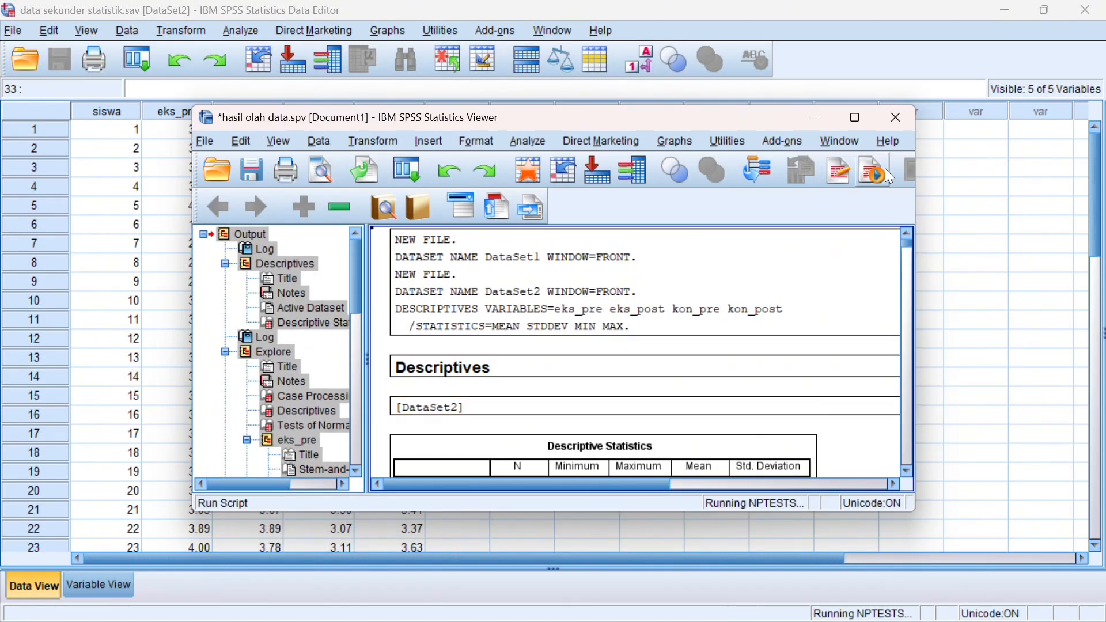
left_click(857, 118)
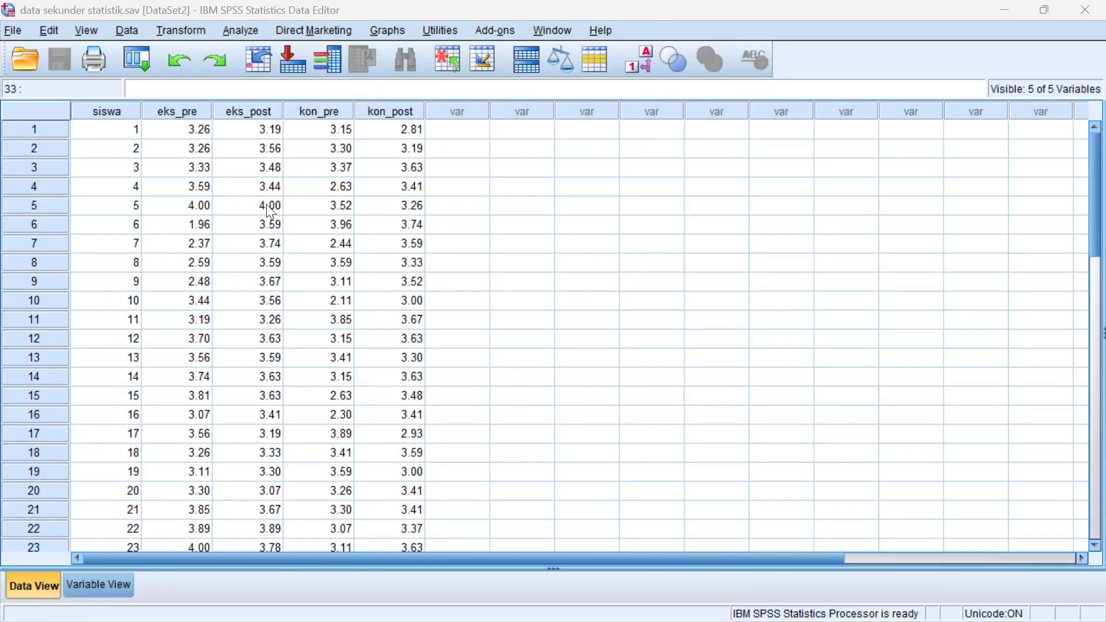
Reopen the related-samples nonparametric test setup and remove eks_post and eks_pre from the test fields.
left_click(233, 32)
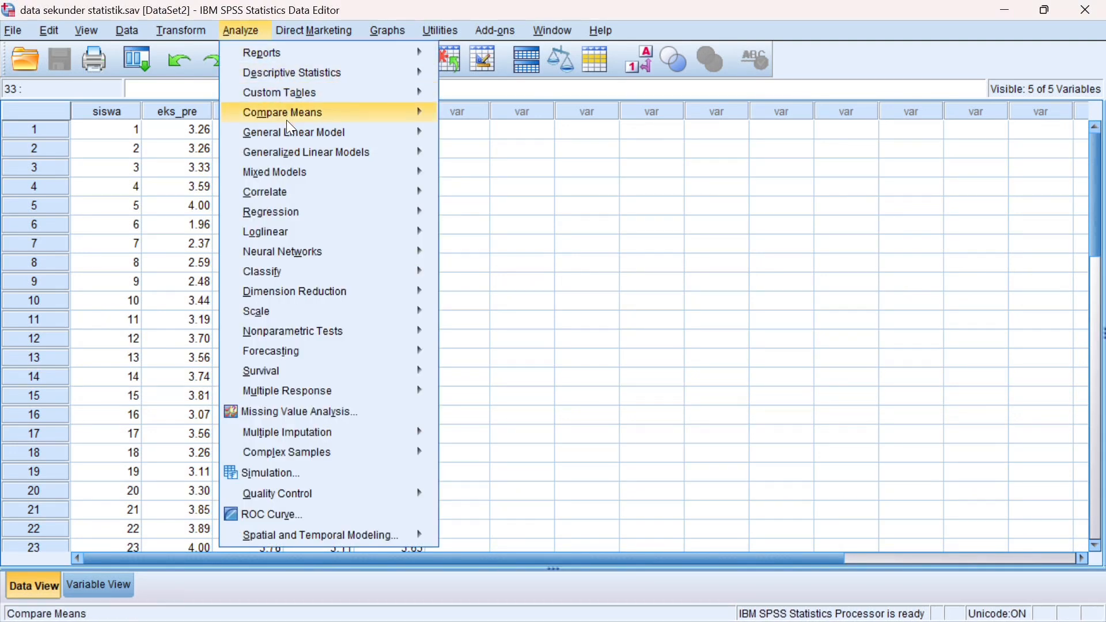
mouse_move(283, 217)
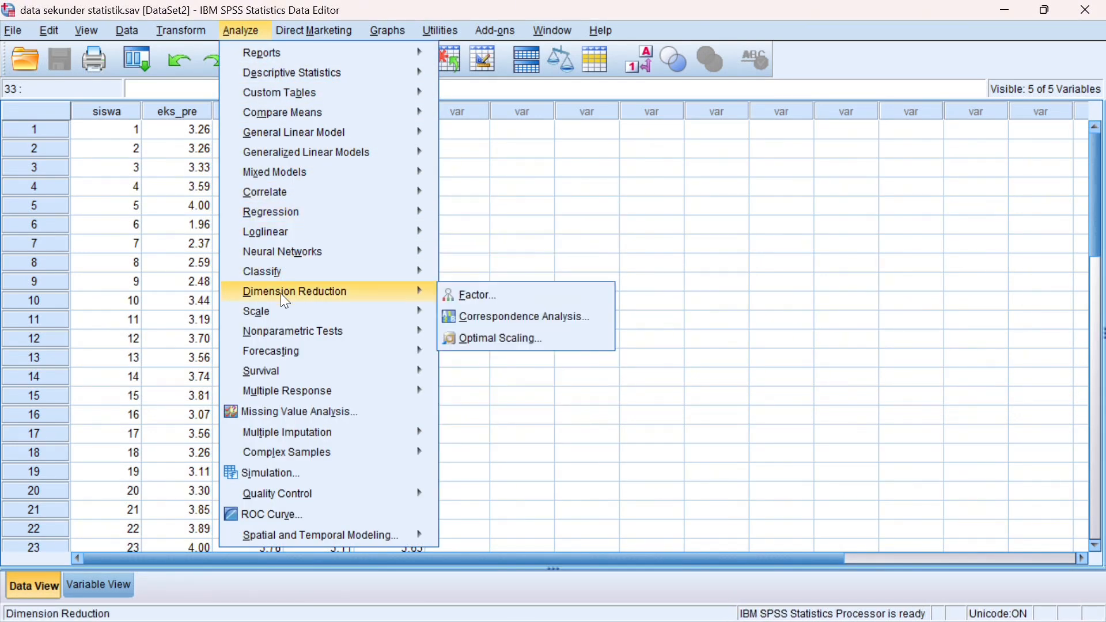
mouse_move(292, 332)
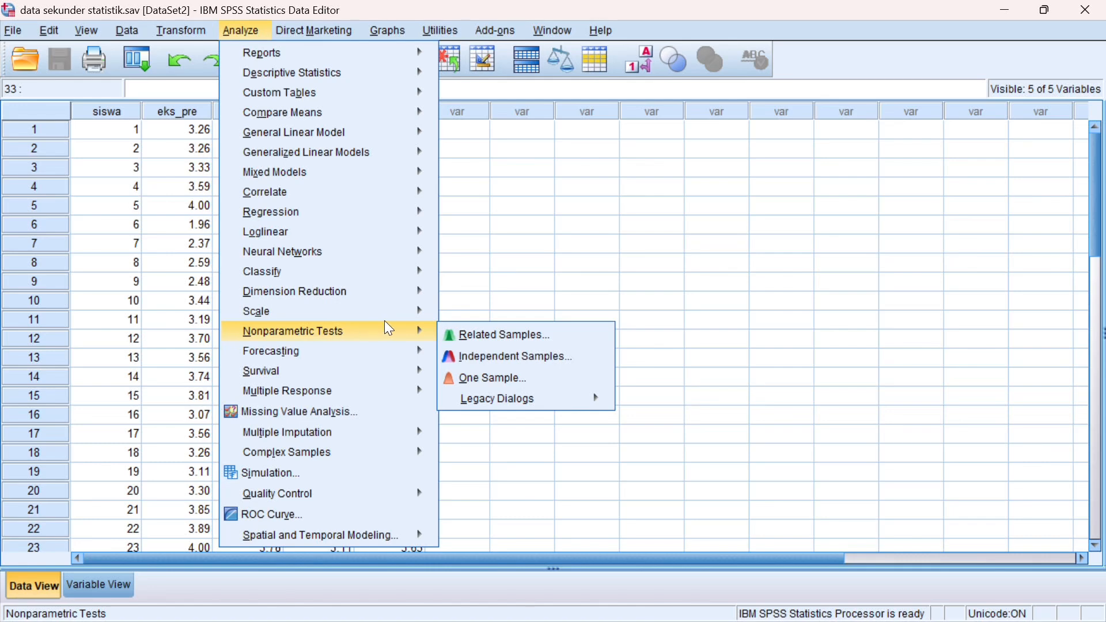
left_click(455, 333)
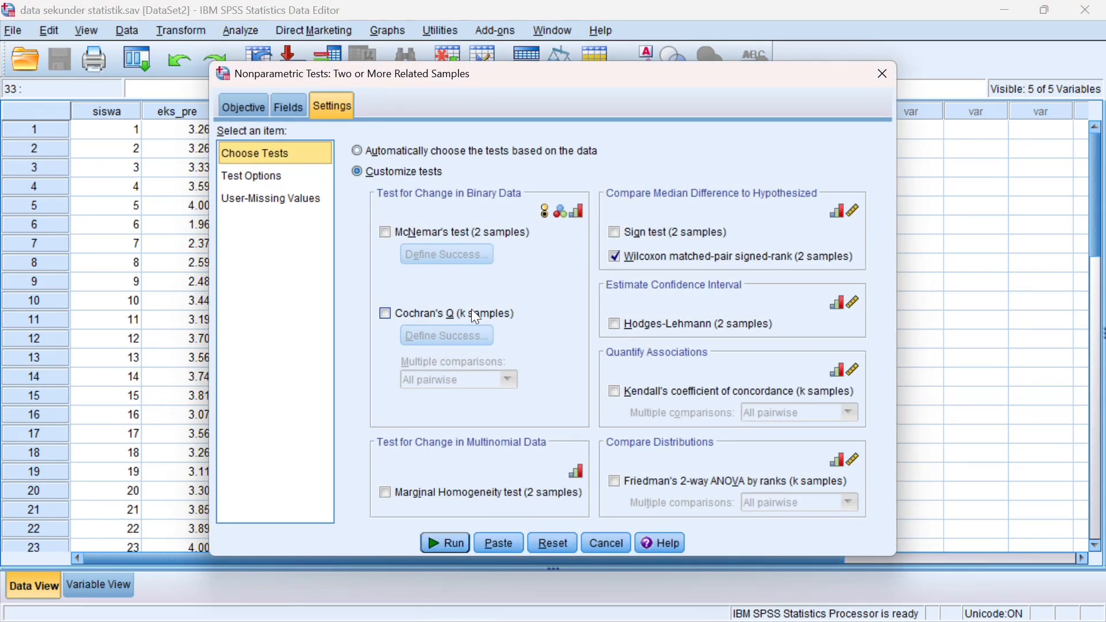
left_click(289, 106)
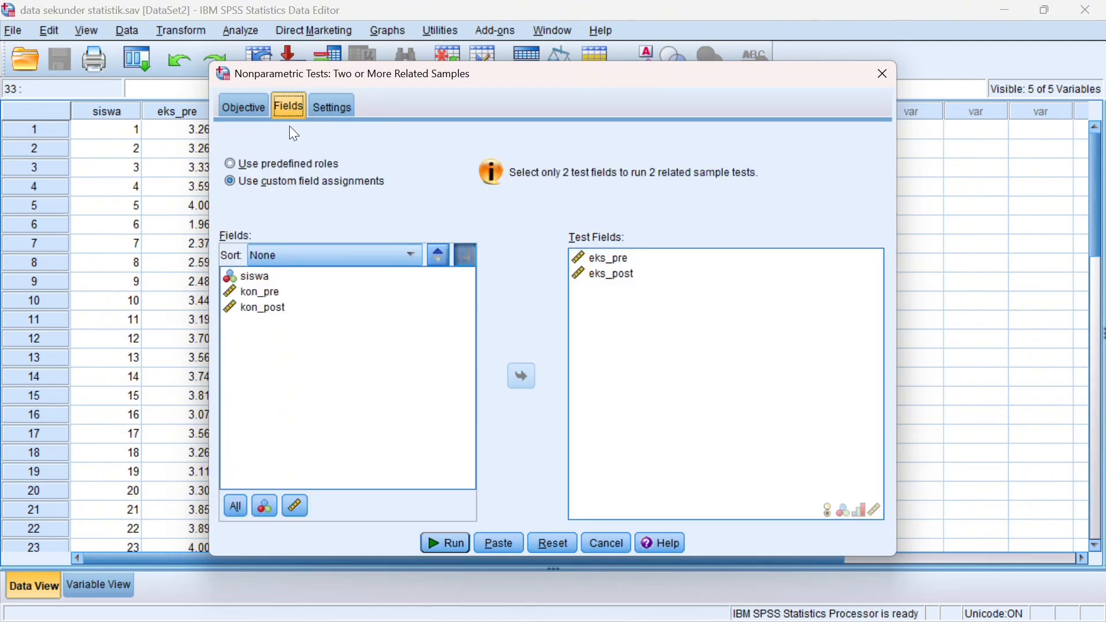
left_click(609, 276)
left_click(523, 377)
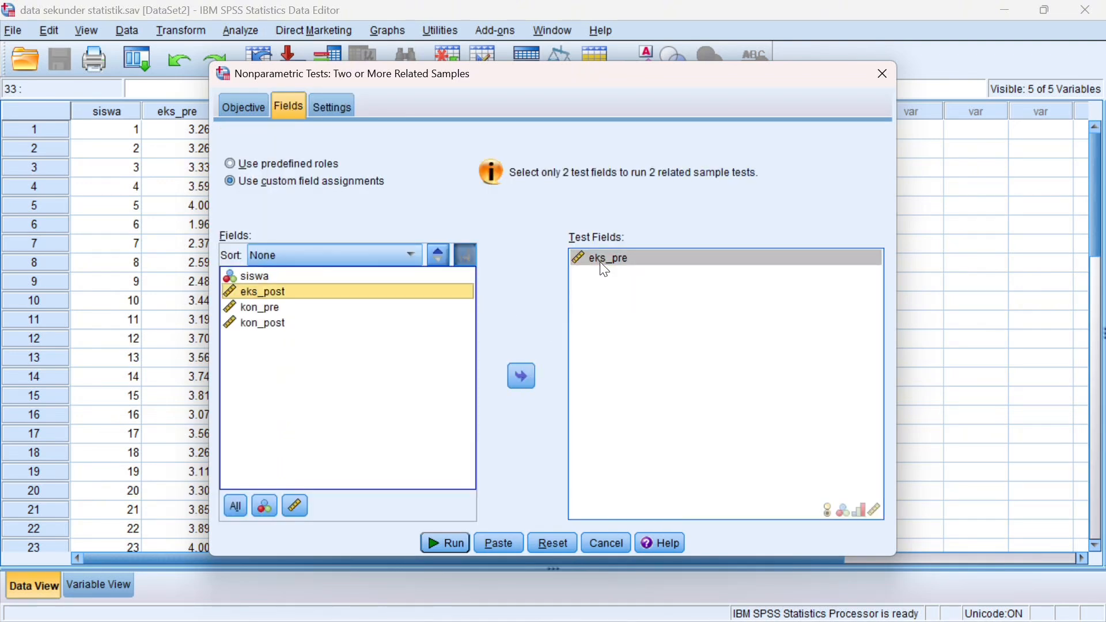
left_click(600, 260)
left_click(525, 379)
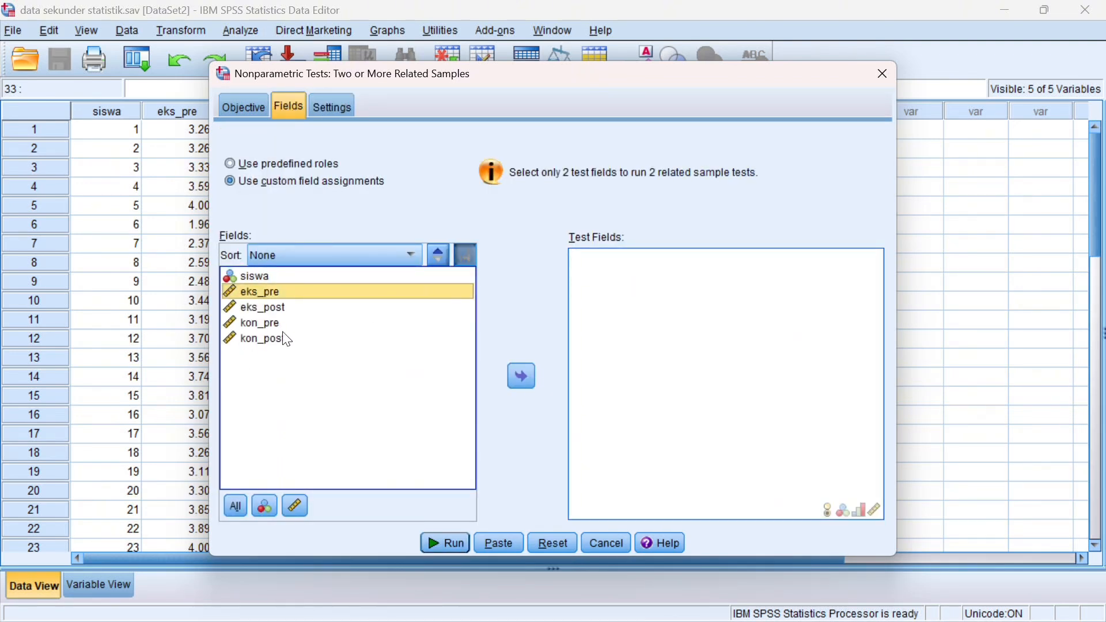
Assign kon_pre and kon_post as the test fields, run the Wilcoxon test, and maximize the output window.
left_click(264, 326)
left_click(511, 380)
left_click(353, 340)
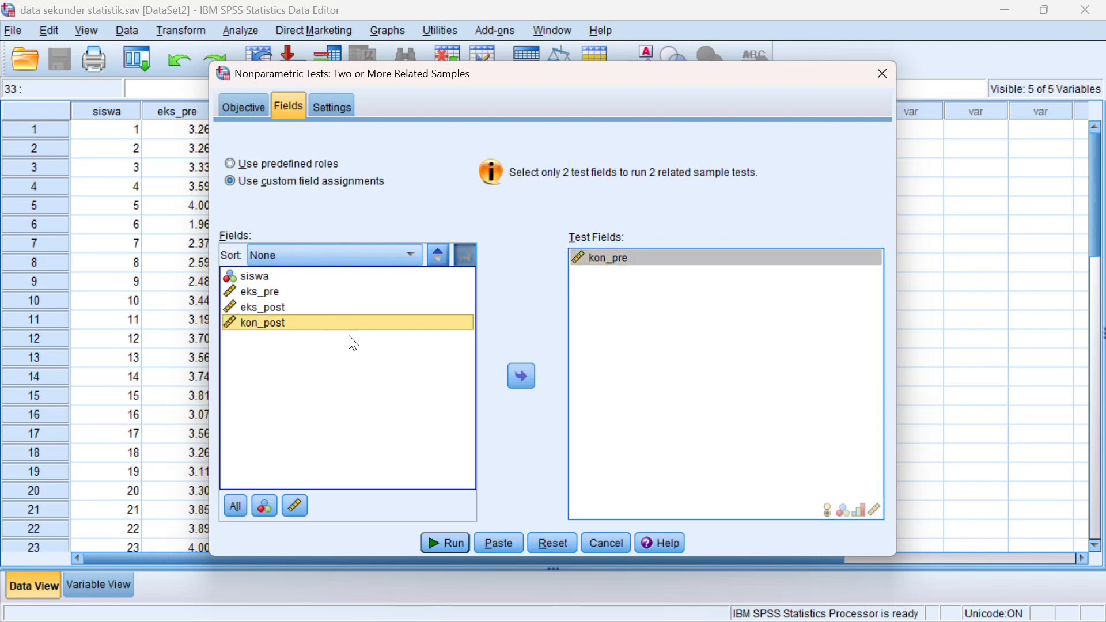
left_click(521, 380)
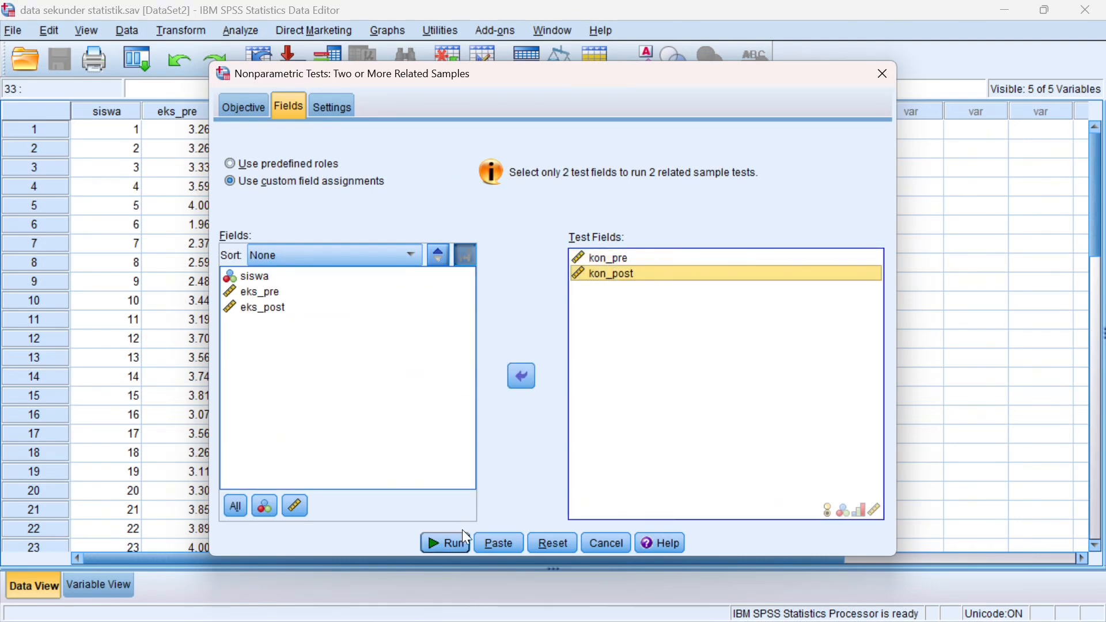
left_click(458, 544)
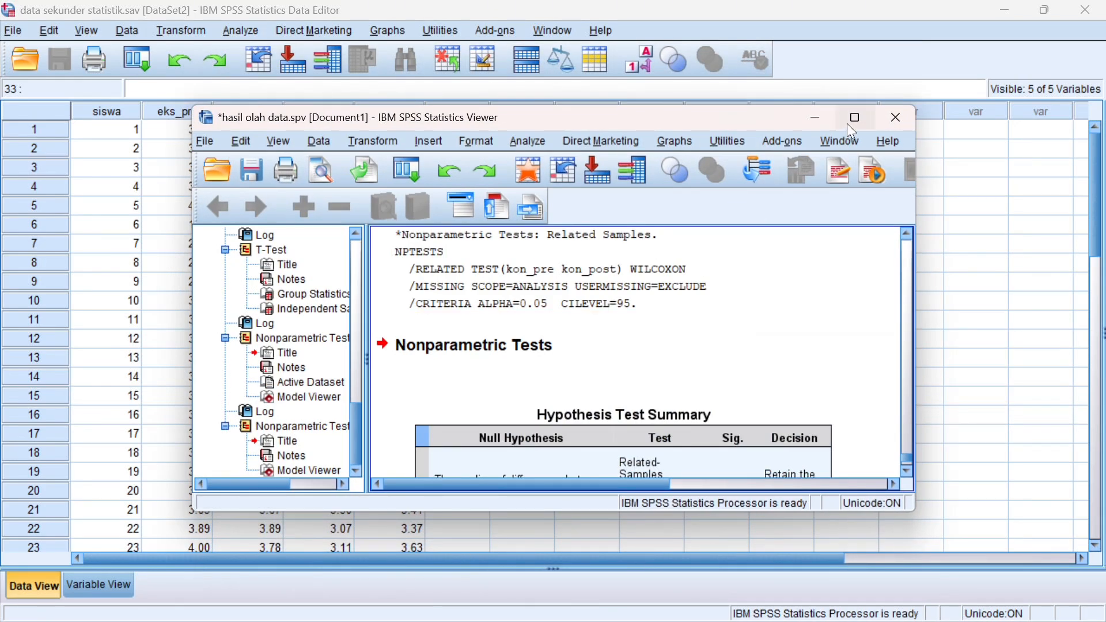
left_click(851, 132)
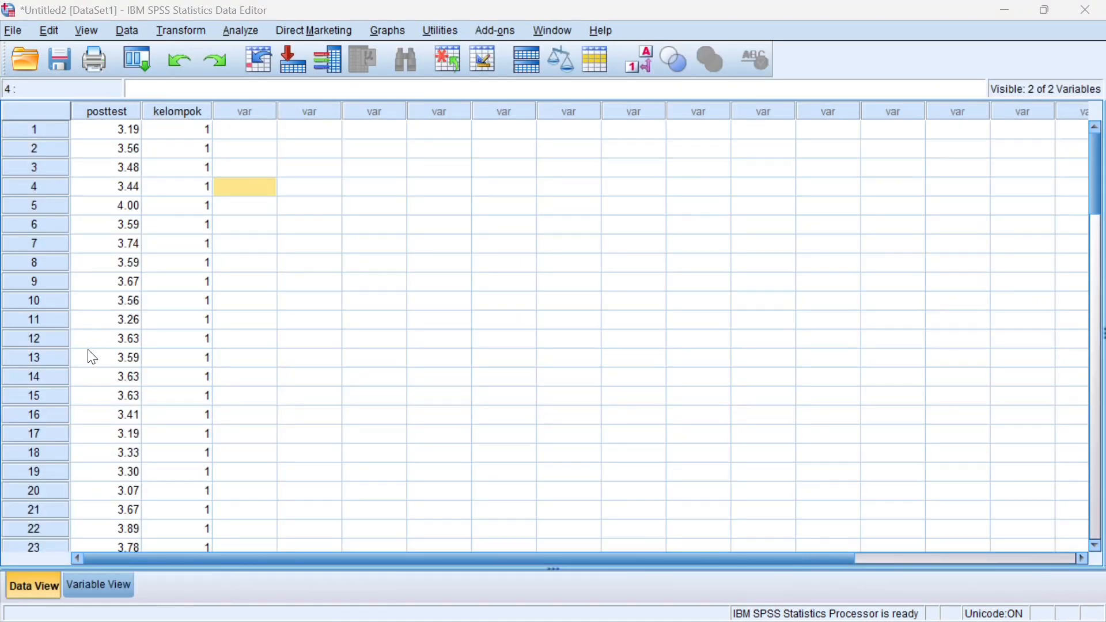
Examine the variable definitions of the posttest dataset and its posttest scores and kelompok codes.
left_click(106, 583)
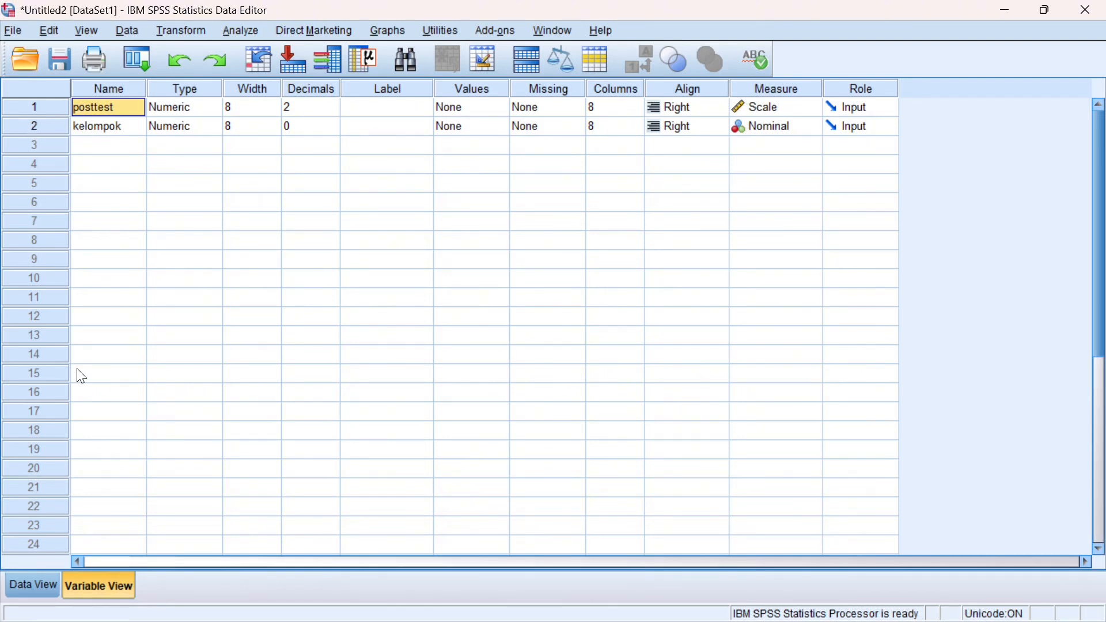
left_click(43, 585)
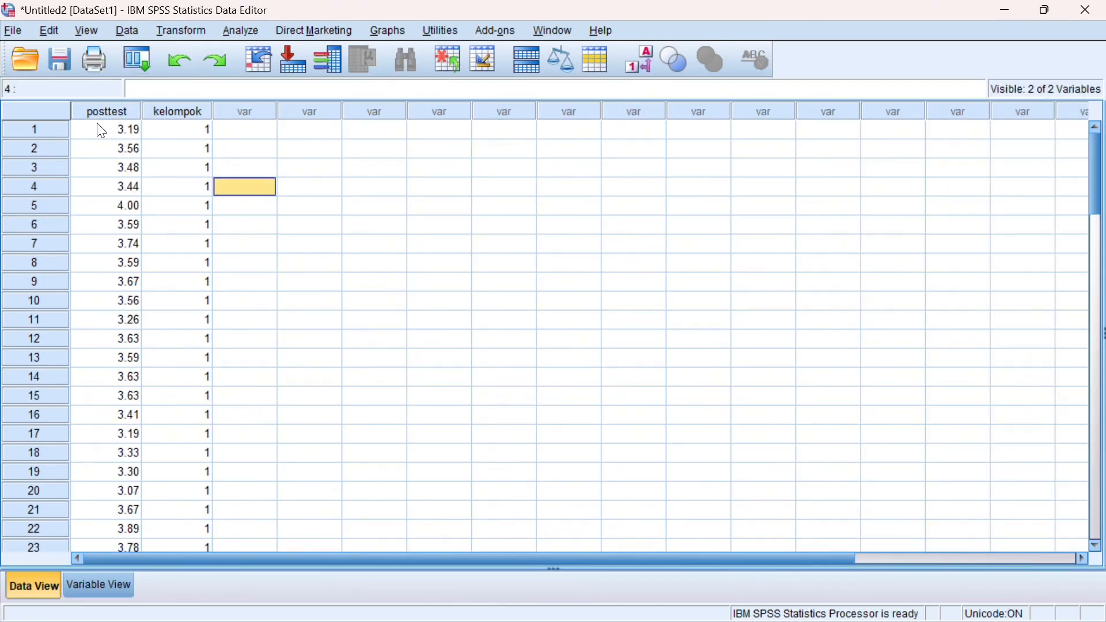
left_click(201, 132)
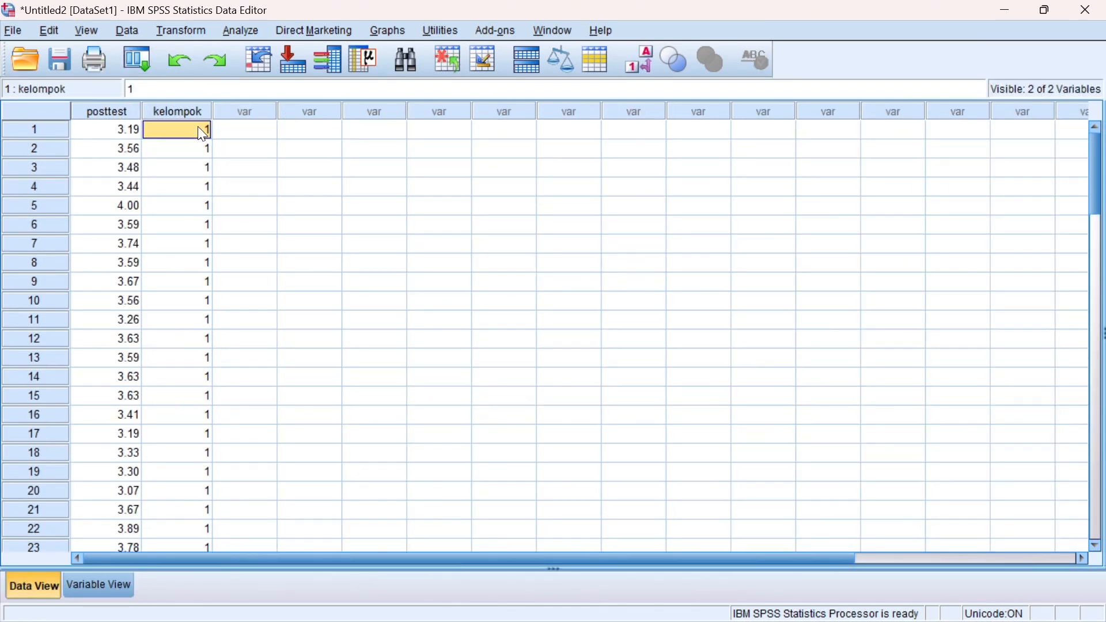
scroll(182, 345, "down", 9)
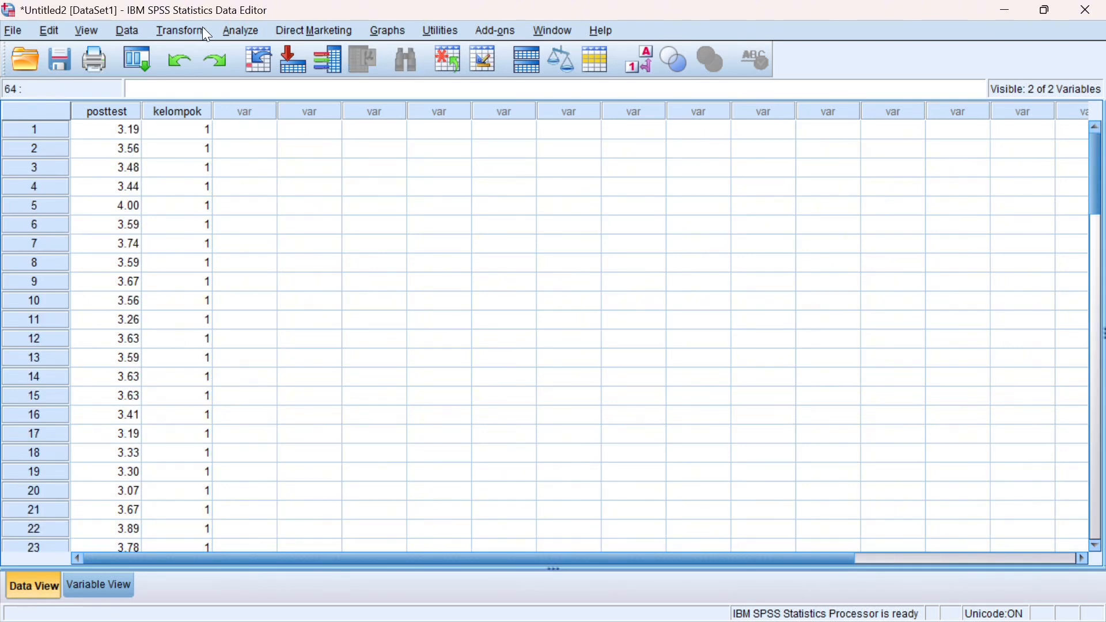
Set up the legacy two-independent-samples nonparametric test with posttest as the test variable and kelompok as the grouping variable.
left_click(240, 31)
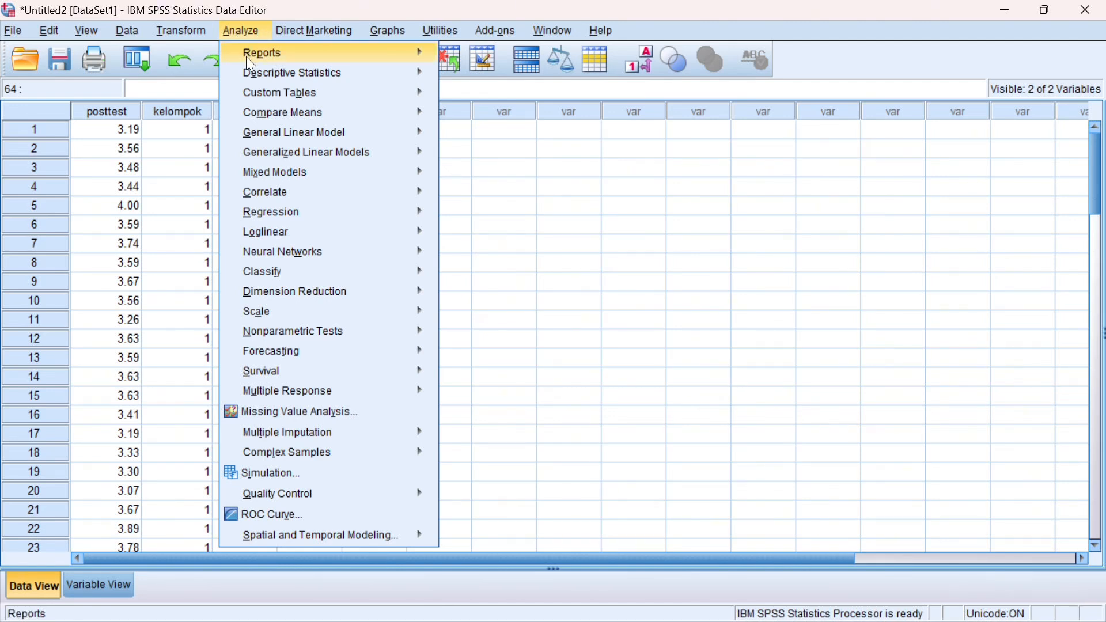
mouse_move(253, 337)
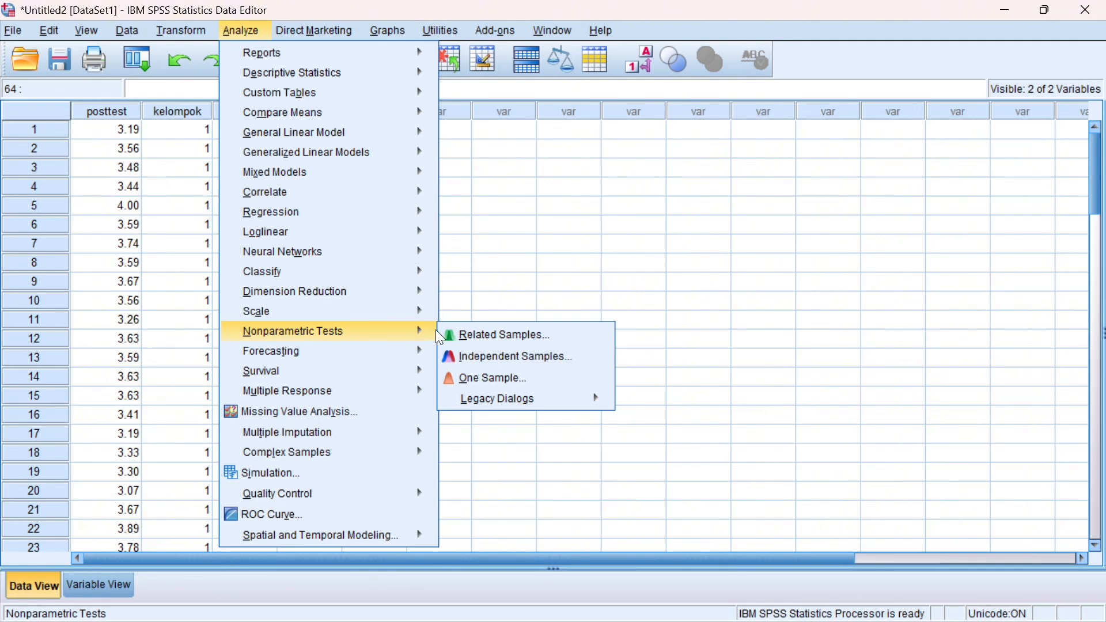
mouse_move(480, 406)
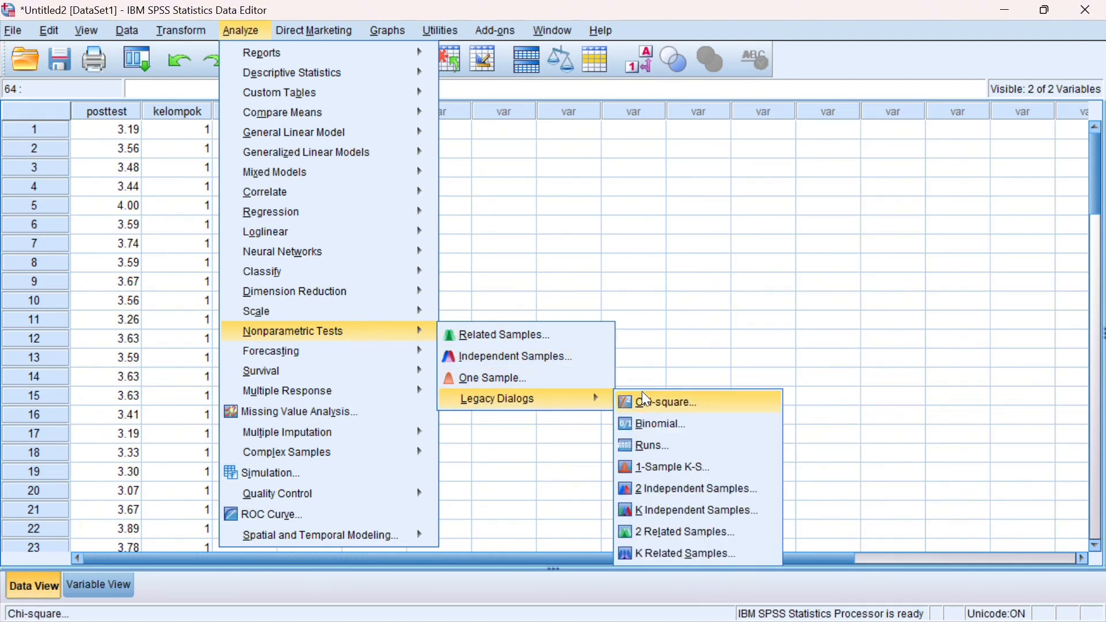
left_click(659, 494)
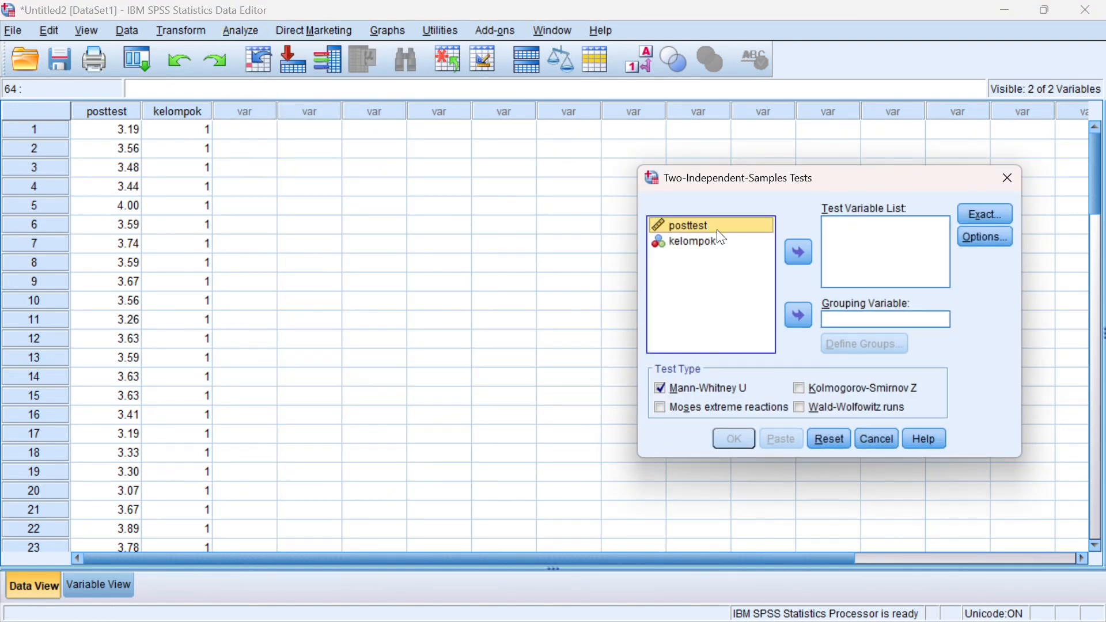
left_click(798, 253)
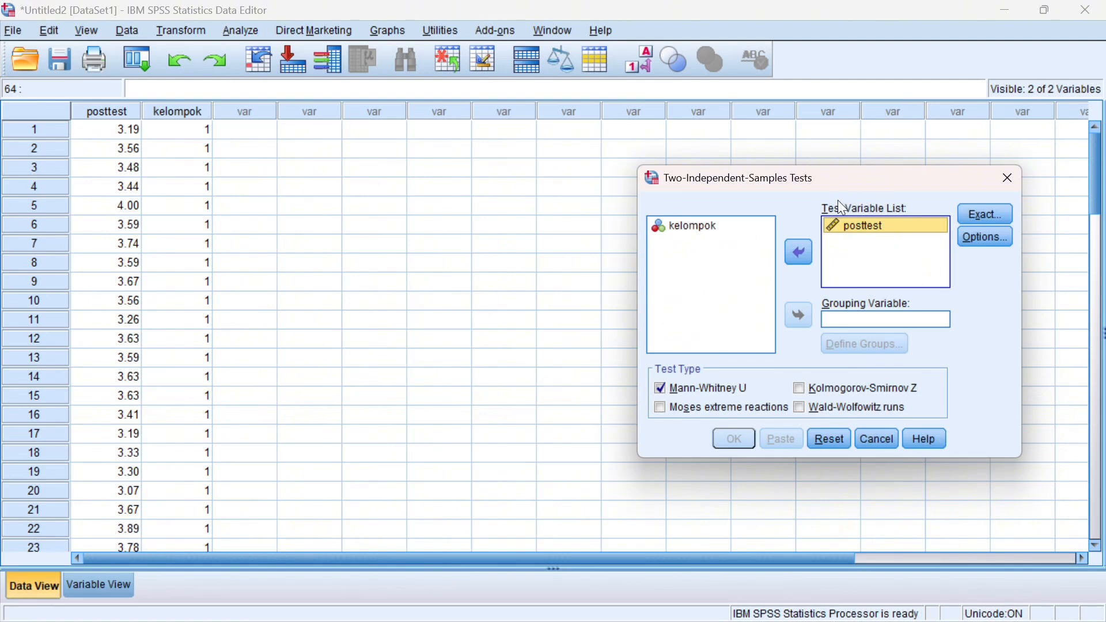
left_click(727, 231)
left_click(799, 316)
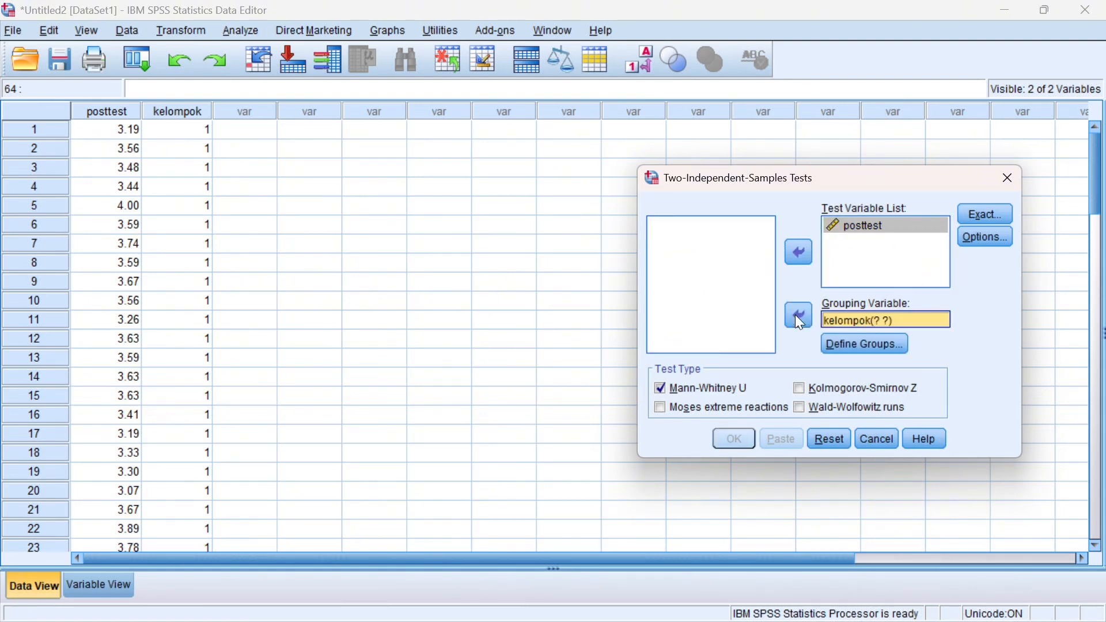
Define the kelompok groups as 1 and 2 and run the Mann-Whitney U test.
left_click(872, 344)
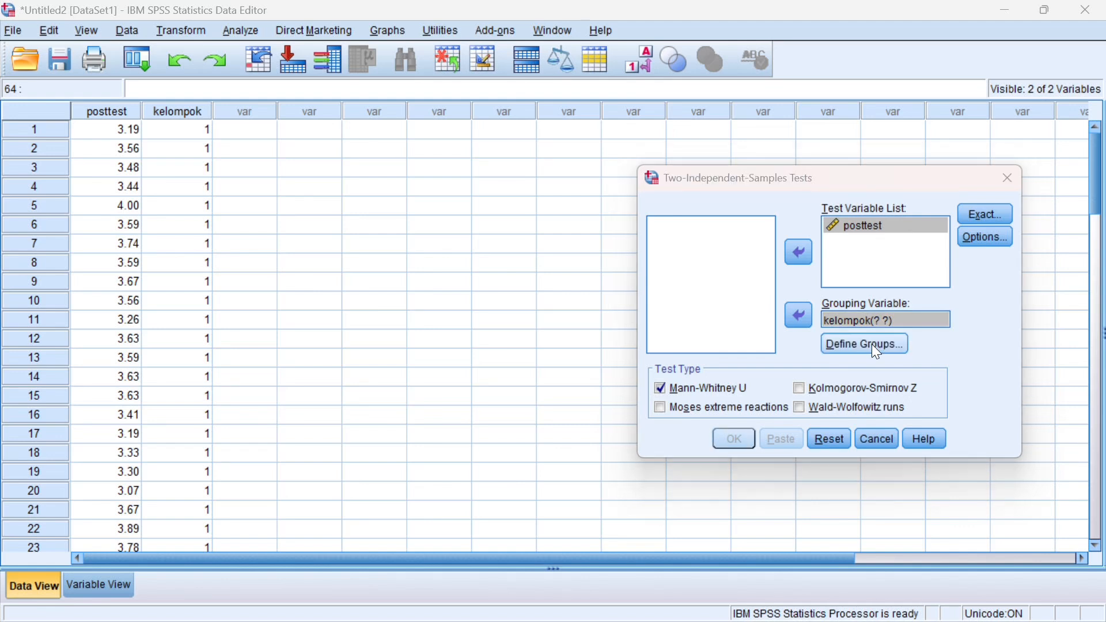
type("1")
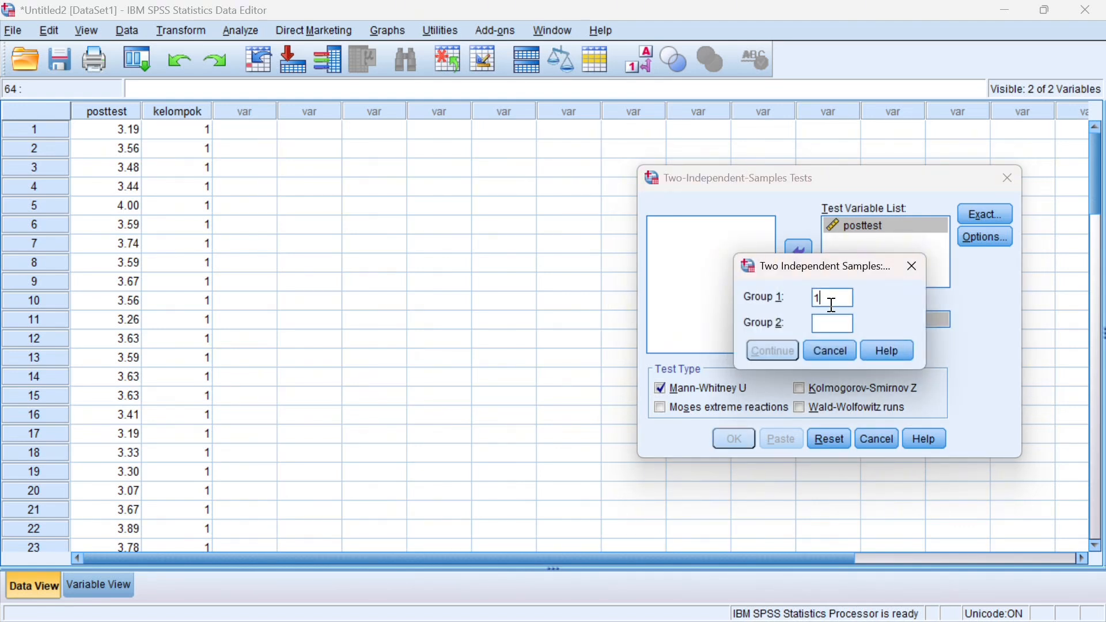
left_click(832, 315)
type("2")
left_click(786, 348)
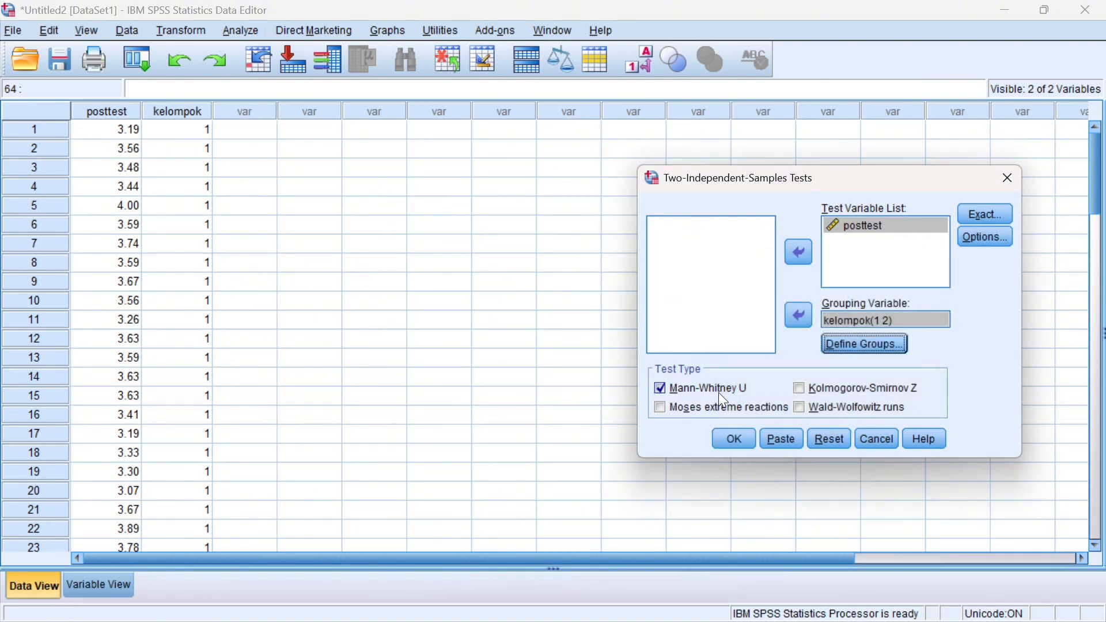
left_click(730, 441)
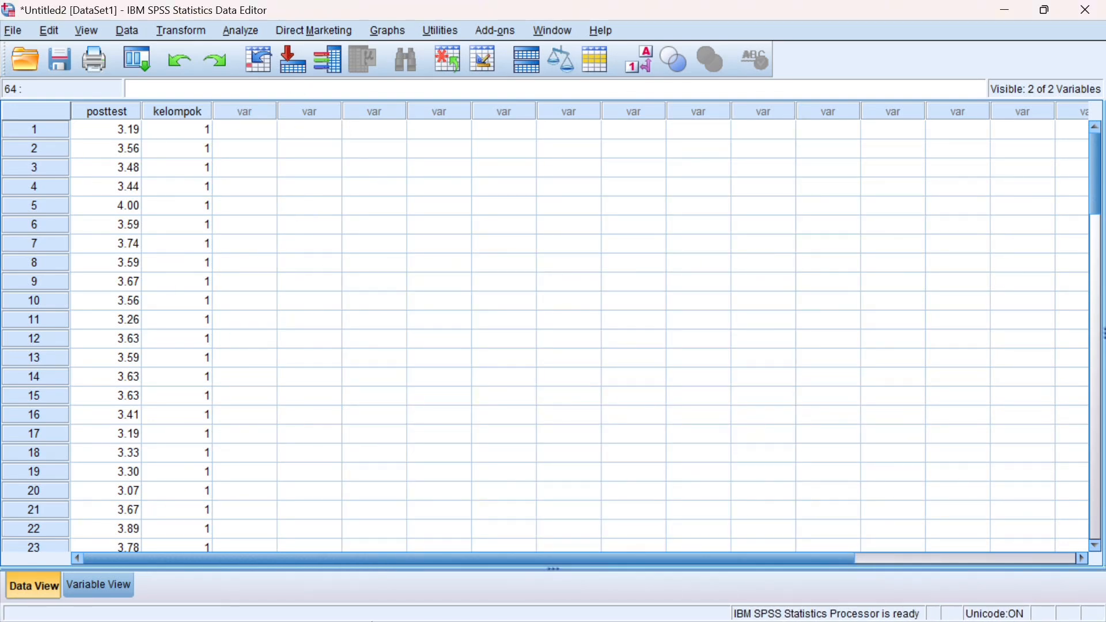
Set up the nonparametric independent-samples test with posttest as the test field and kelompok as the groups field.
left_click(233, 32)
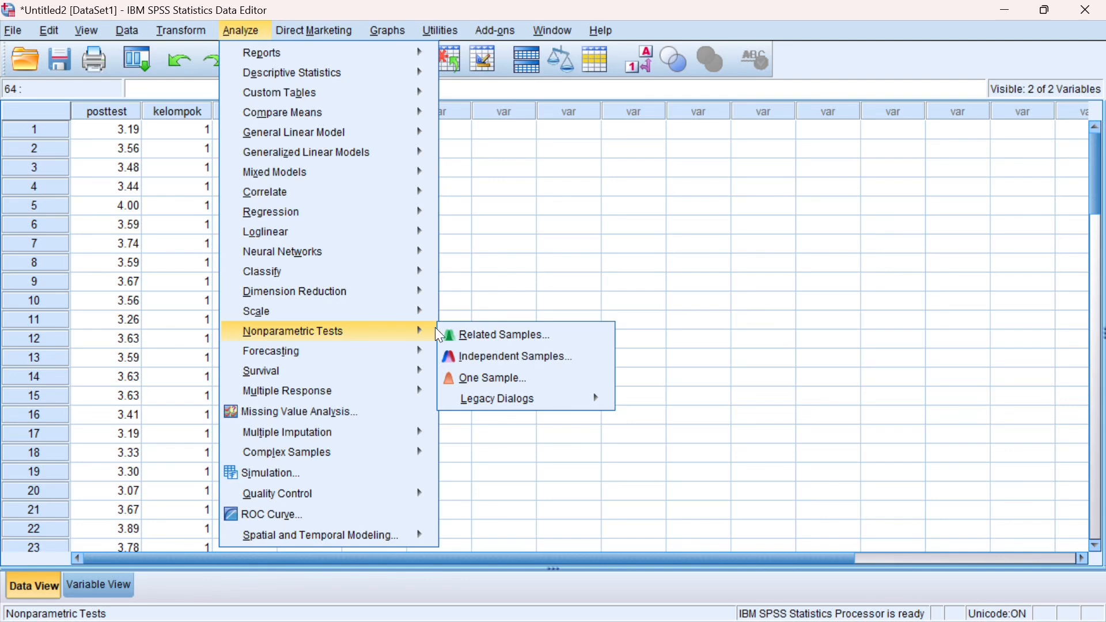
left_click(455, 355)
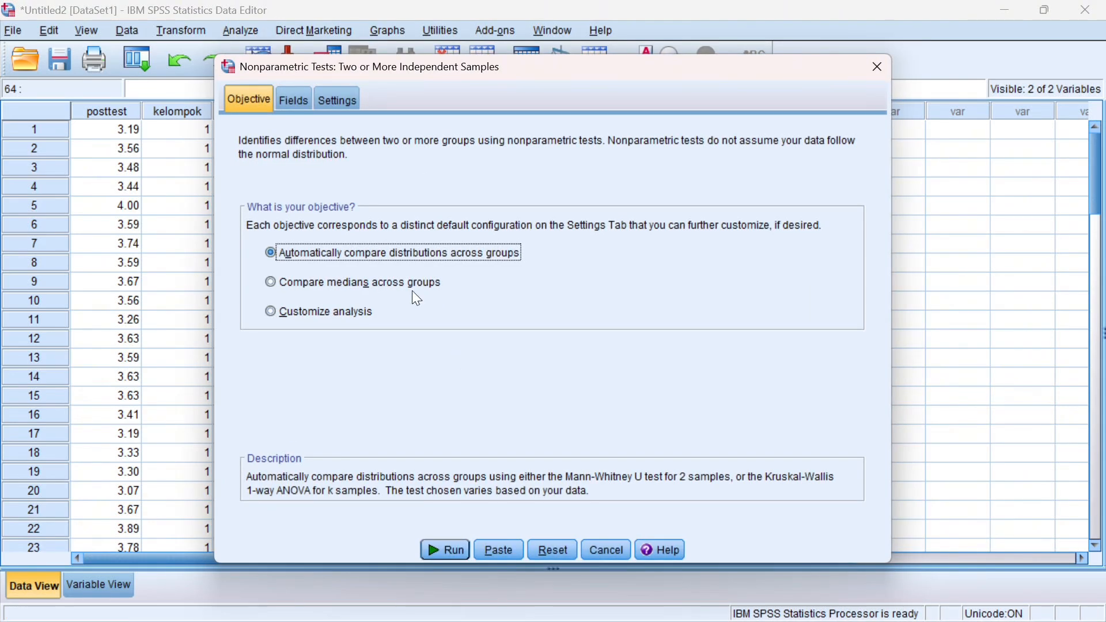
left_click(294, 100)
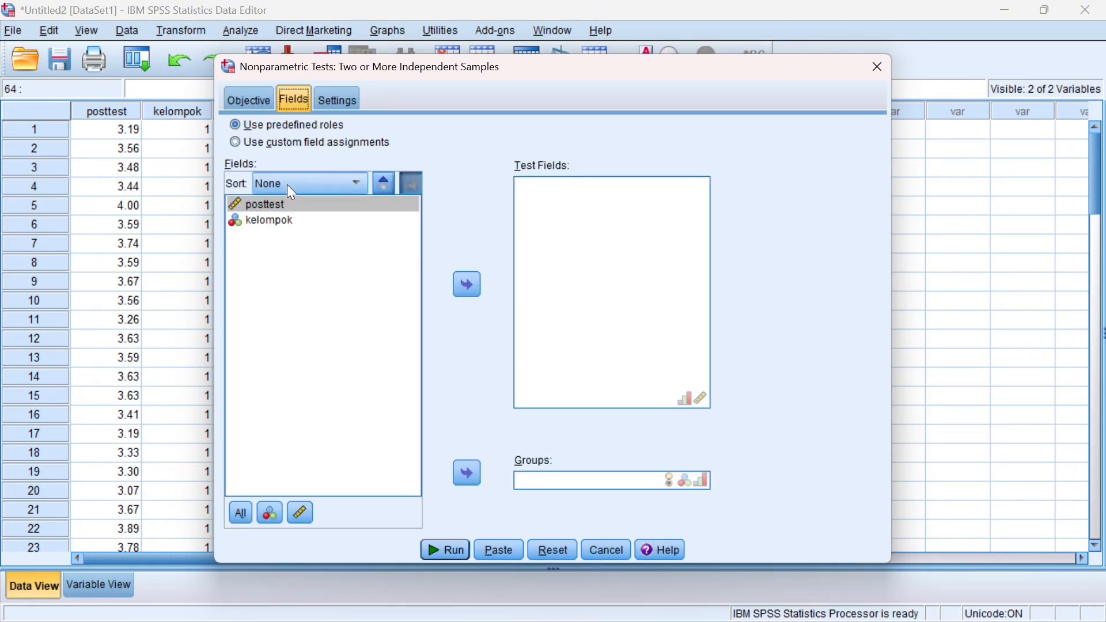
left_click(466, 286)
left_click(333, 207)
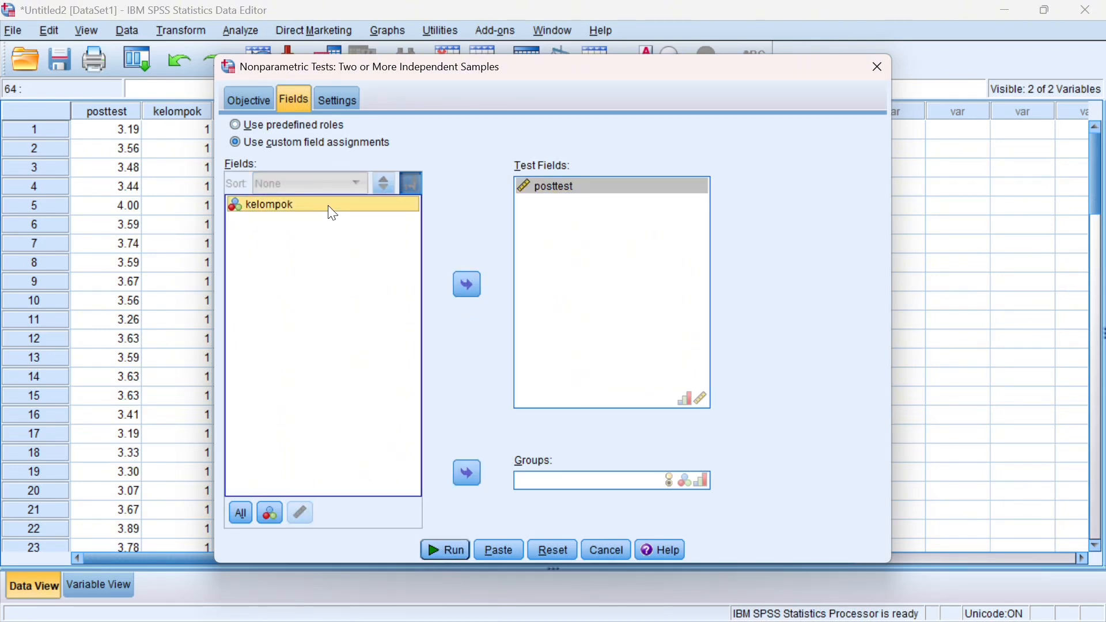
left_click(481, 477)
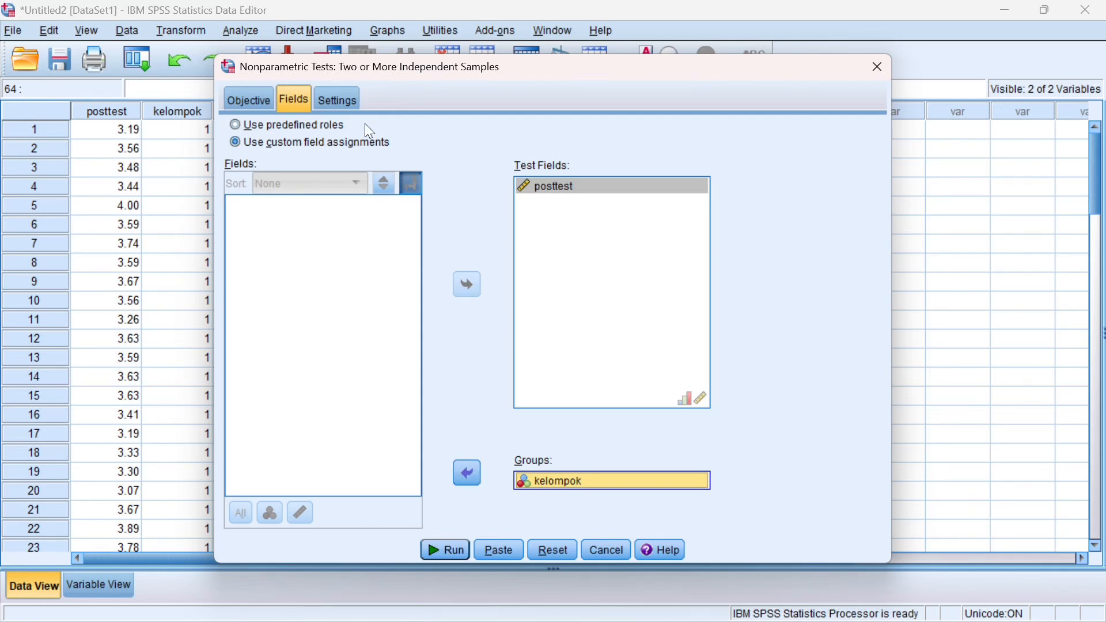
Customize the tests to use Mann-Whitney U (2 samples), run the analysis, and maximize the output window.
left_click(344, 102)
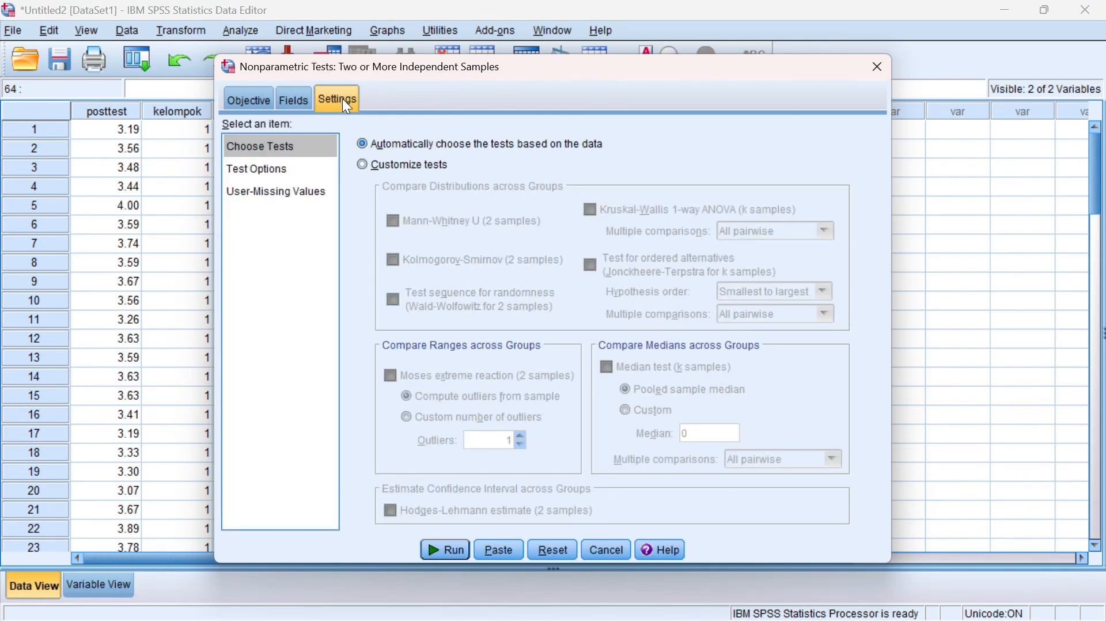
left_click(363, 165)
left_click(394, 222)
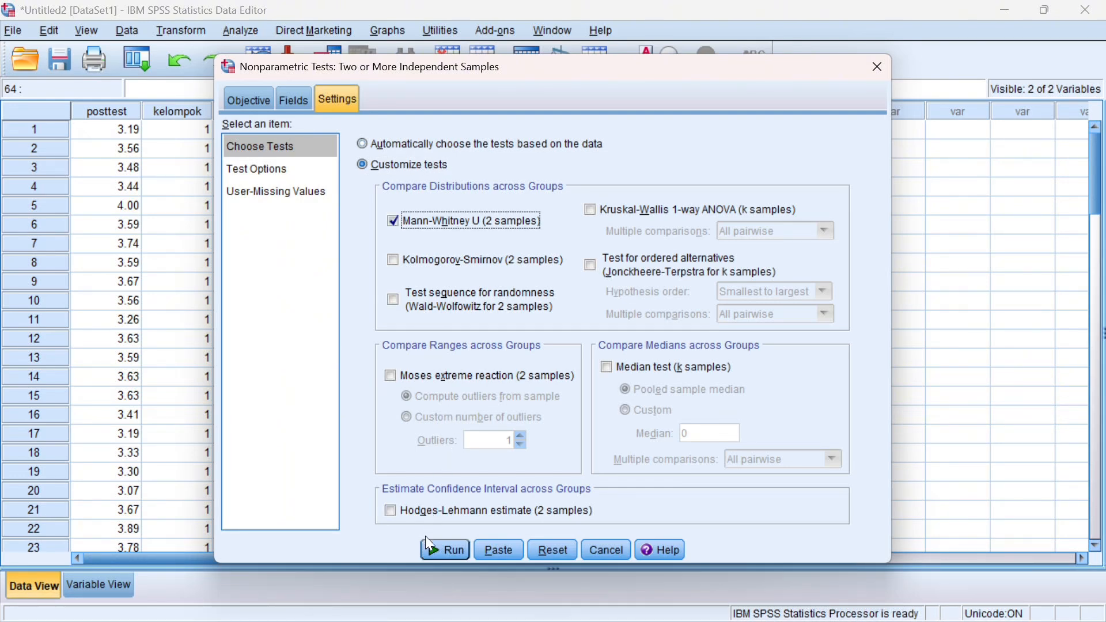
left_click(430, 552)
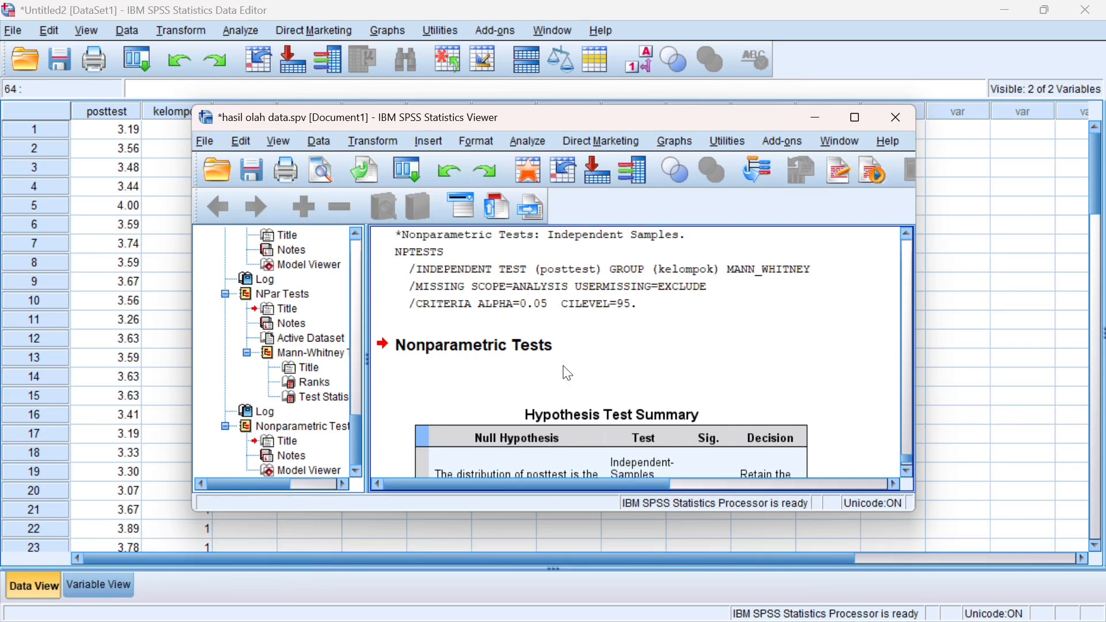
left_click(857, 119)
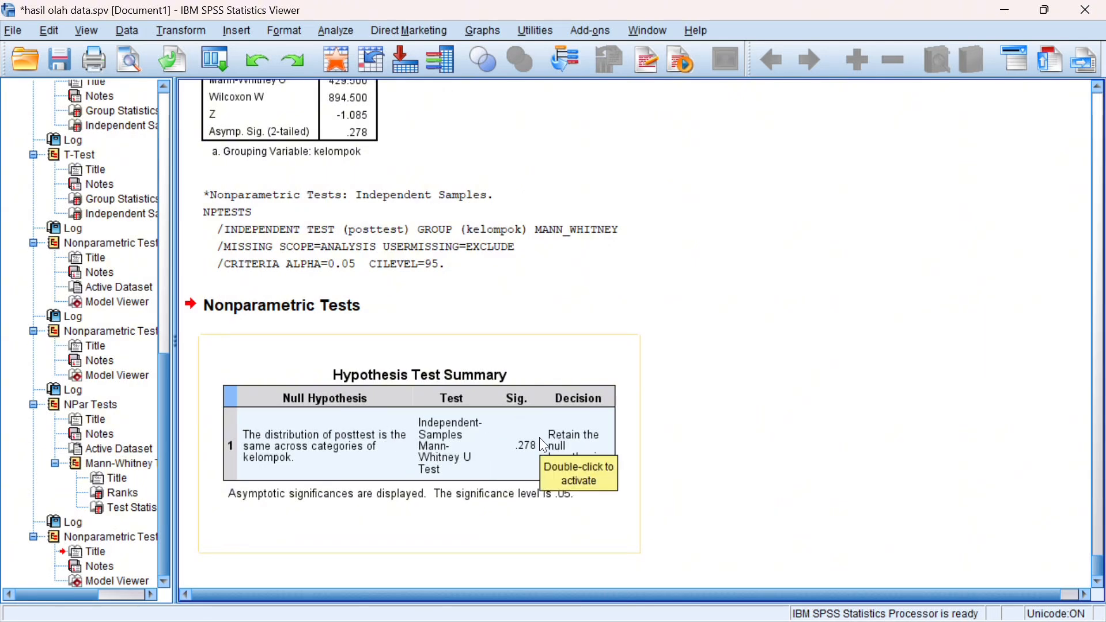
Examine the Mann-Whitney ranks and test statistics against the z and n entries of the effect size table in Excel.
scroll(545, 446, "up", 5)
scroll(544, 445, "up", 3)
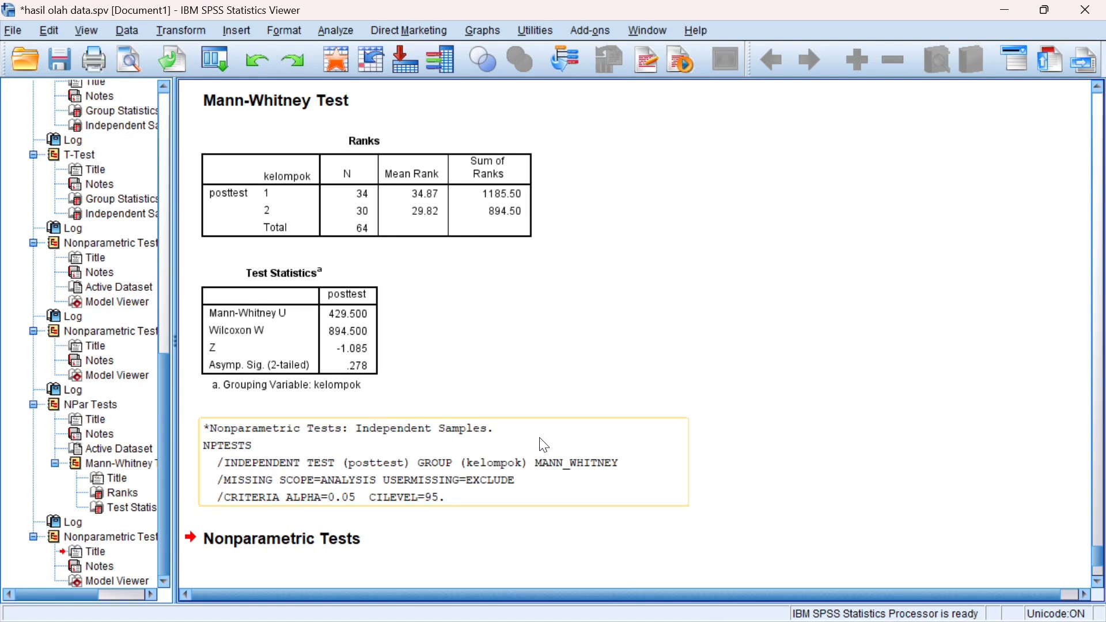
scroll(545, 445, "up", 3)
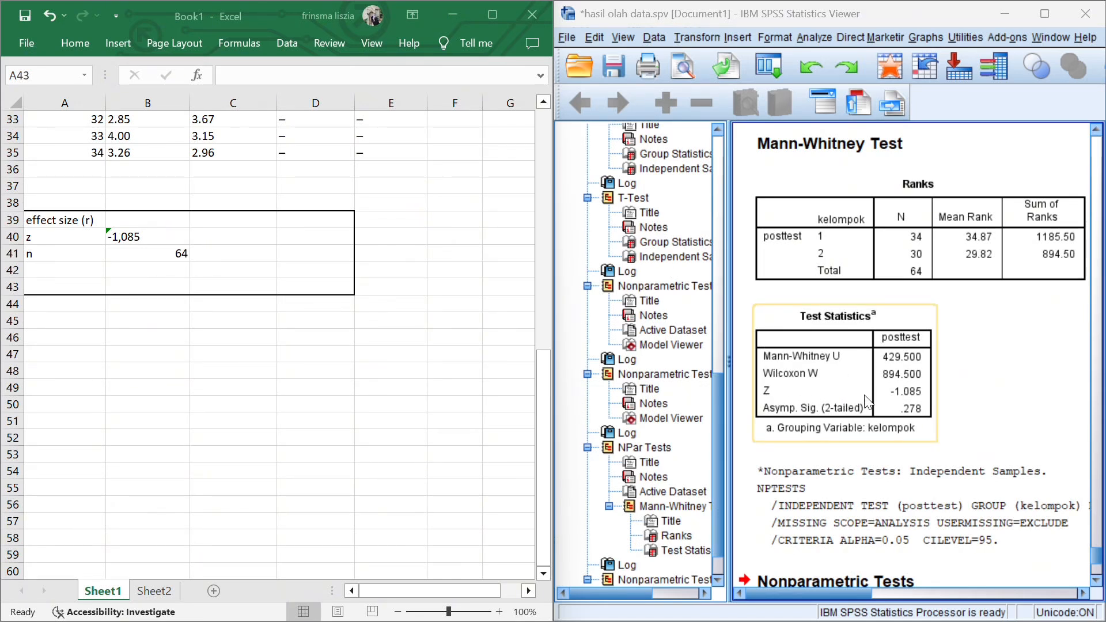
left_click(60, 222)
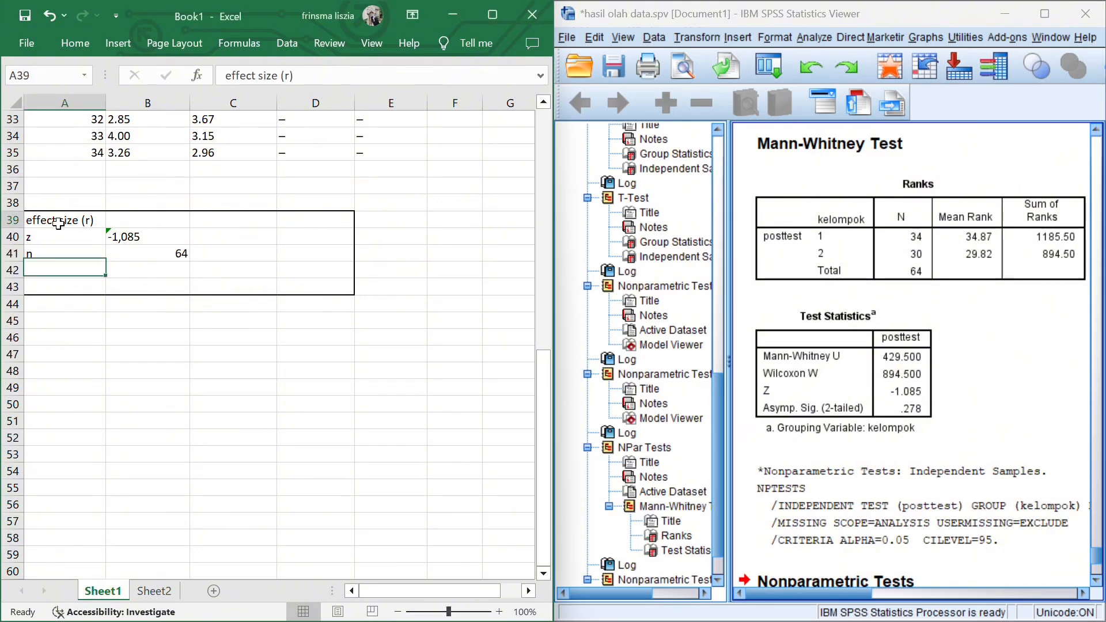
left_click(61, 239)
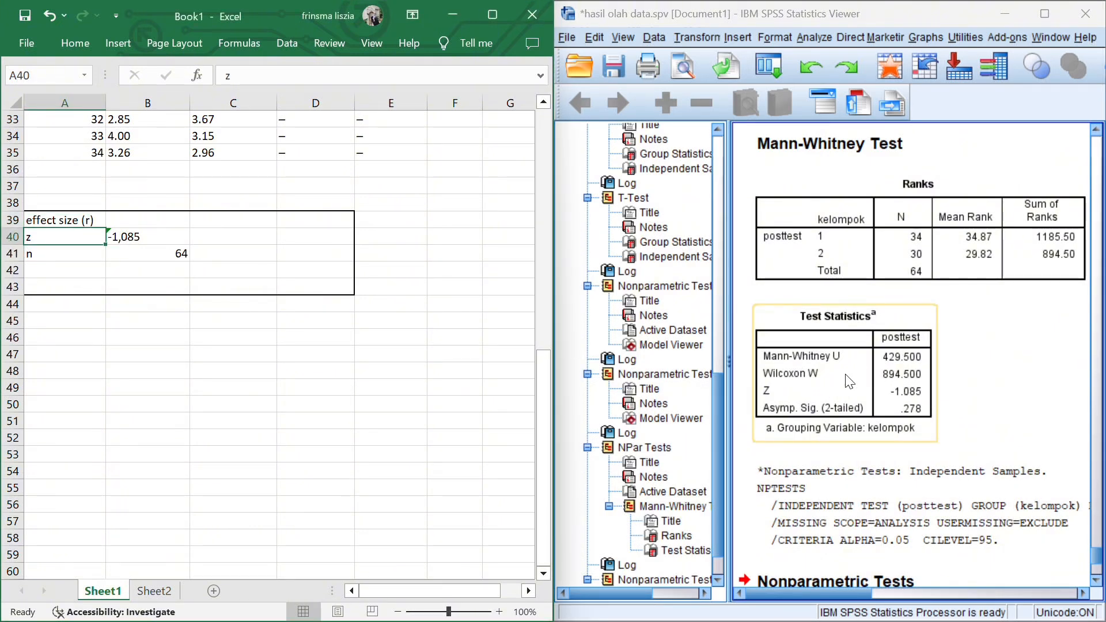
left_click(89, 254)
left_click(178, 252)
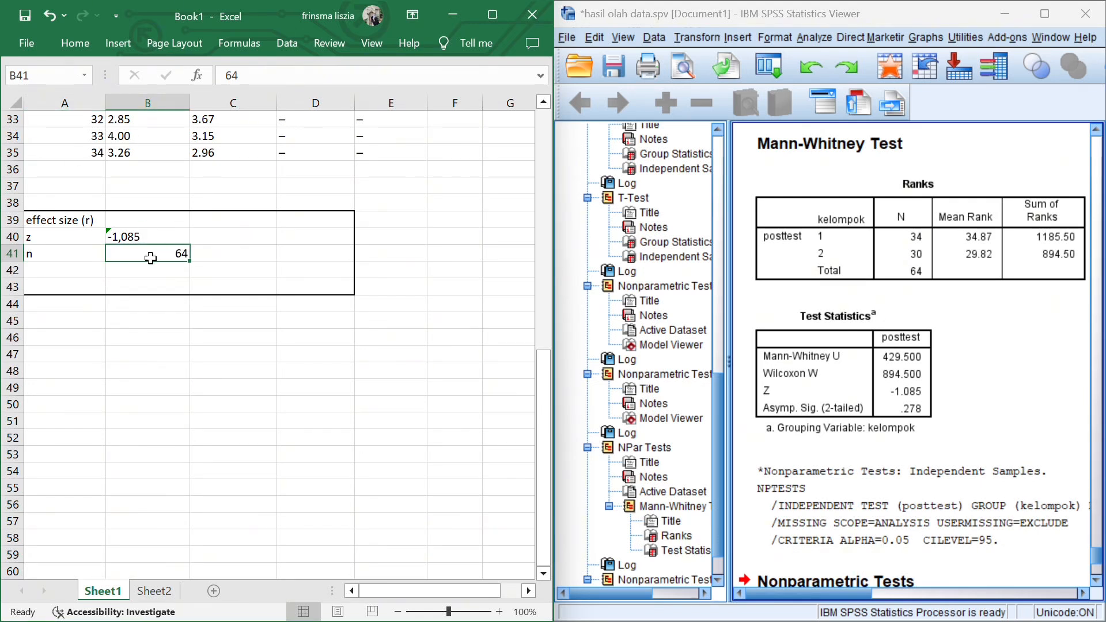
Enter the label "effect size=" in cell A43 of the Excel effect size table.
left_click(54, 274)
left_click(54, 282)
type("EFFECT")
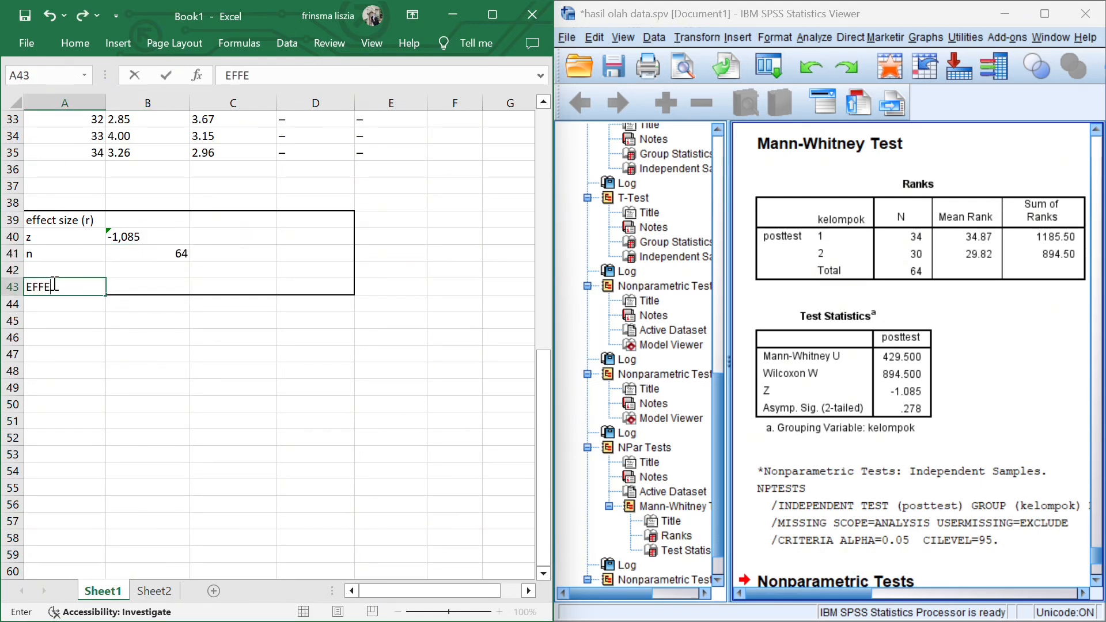
key("BackSpace")
key("BackSpace")
key("BackSpace")
key("BackSpace")
key("BackSpace")
key("BackSpace")
key("Caps_Lock")
type("ef")
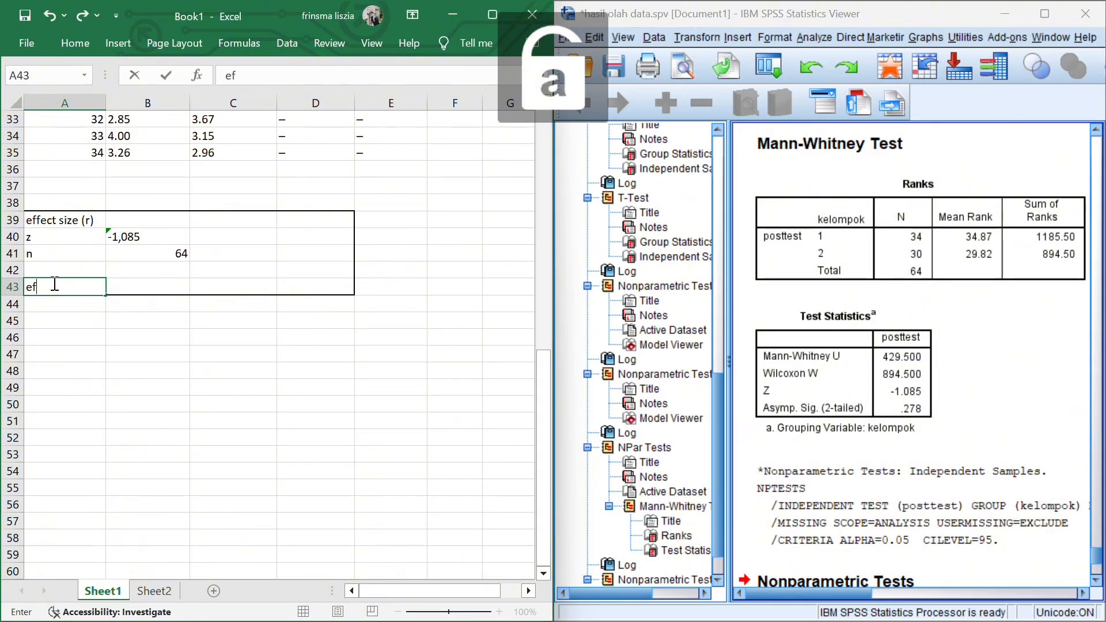
type("fect size=")
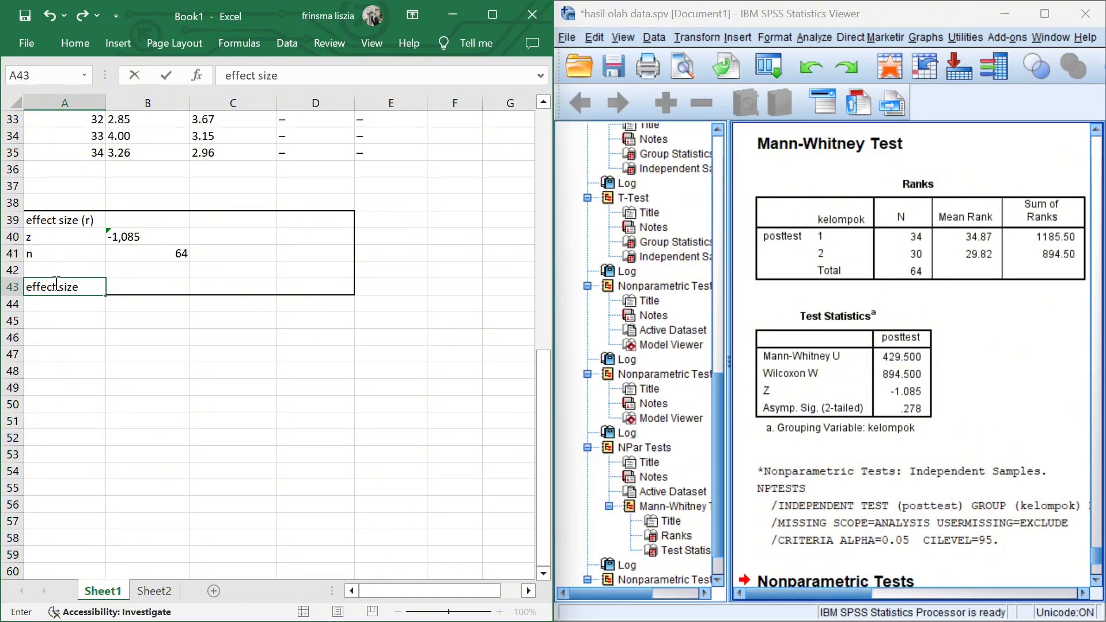
Calculate the effect size in cell B43 with the formula =B40/SQRT(B41).
left_click(110, 287)
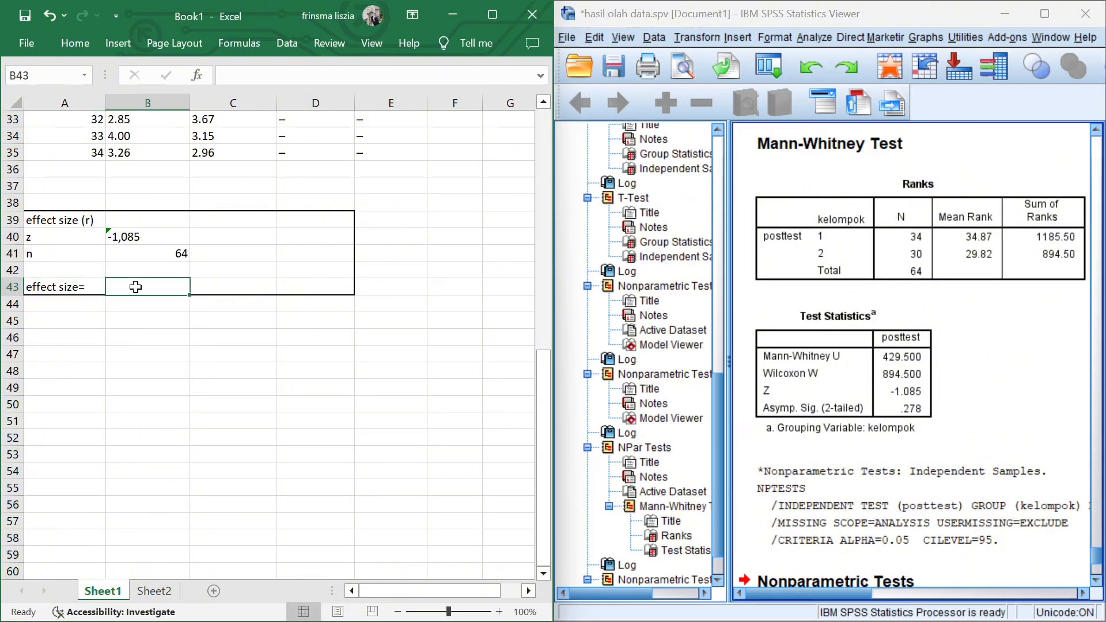
type("=")
left_click(131, 235)
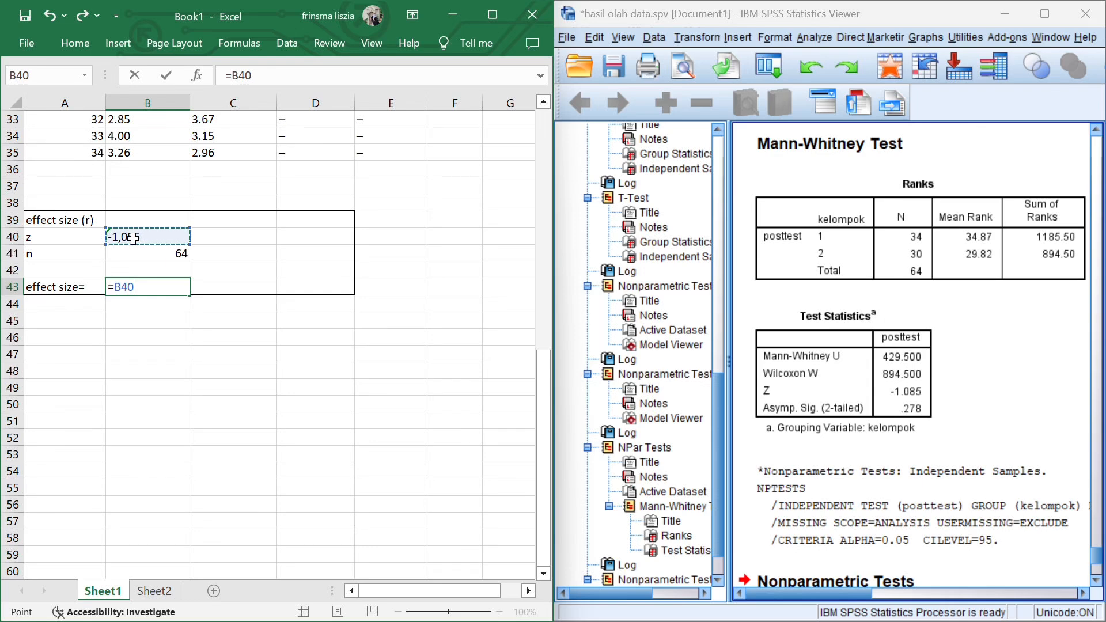
type("/")
key("Caps_Lock")
type("SQRT(")
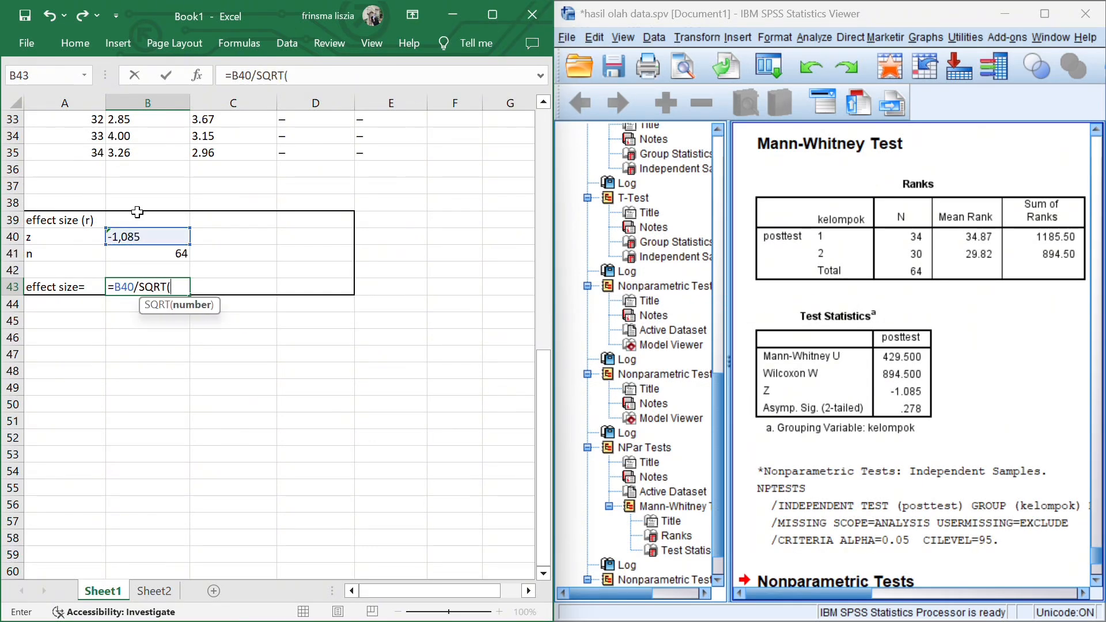
left_click(176, 254)
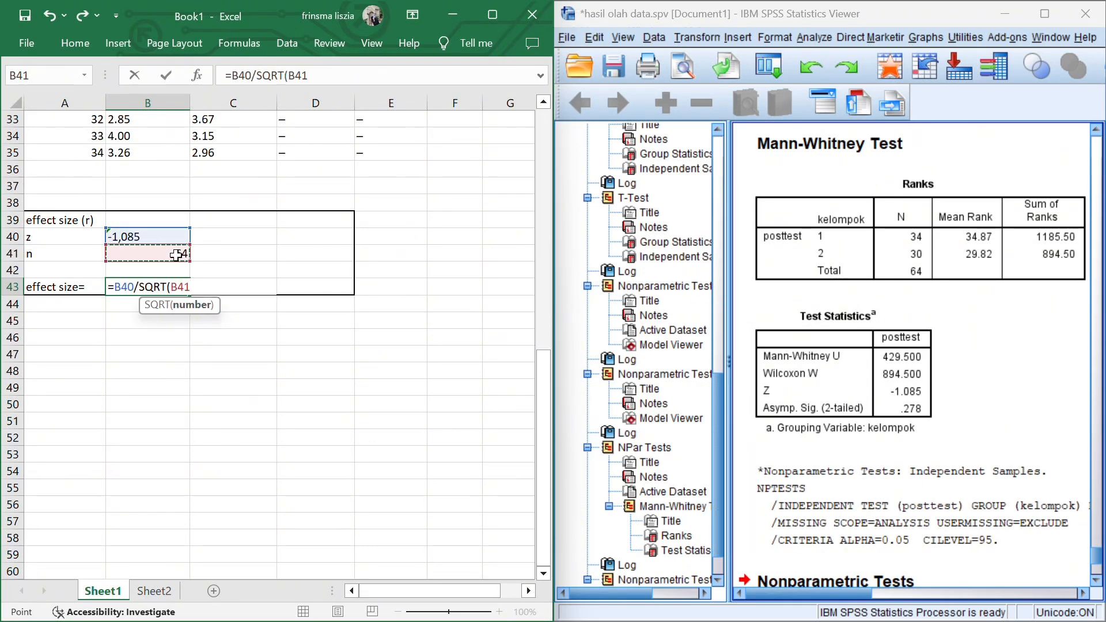
type(")")
key("Return")
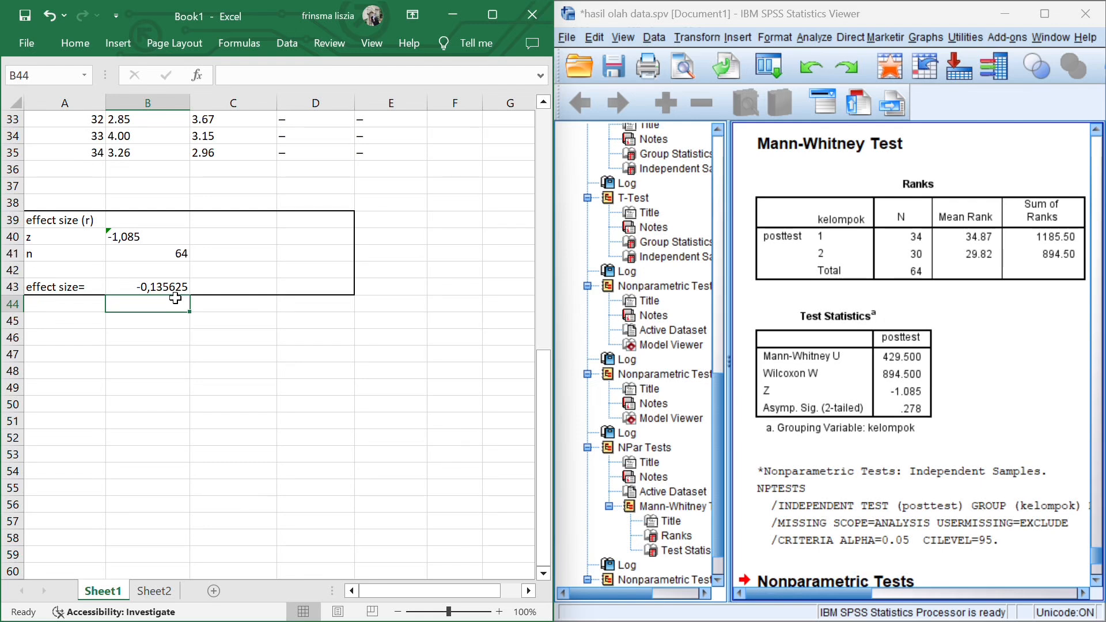
Enter "(KECIL)" in cell C43 beside the effect size value, and maximize the SPSS output window.
left_click_drag(203, 291, 209, 288)
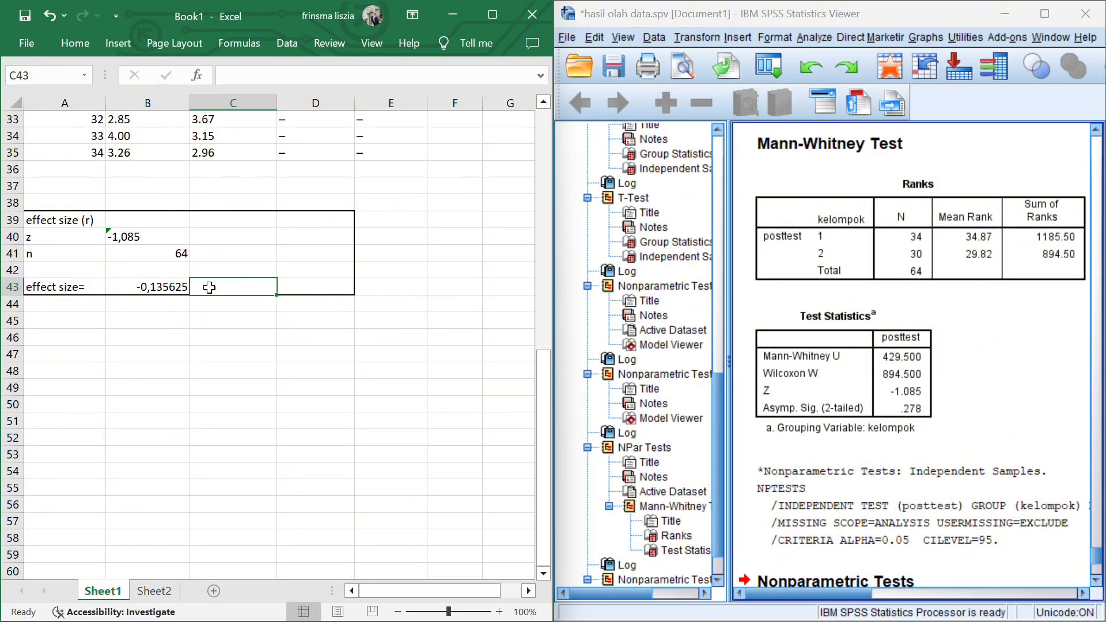
double_click(209, 287)
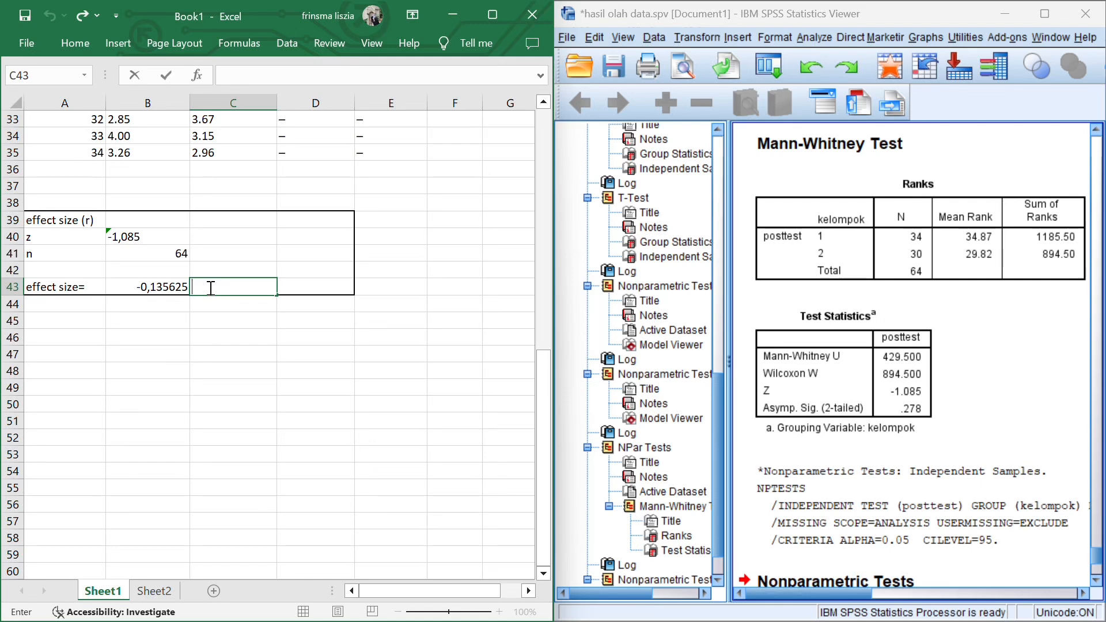
type("(KECIL)")
left_click(247, 311)
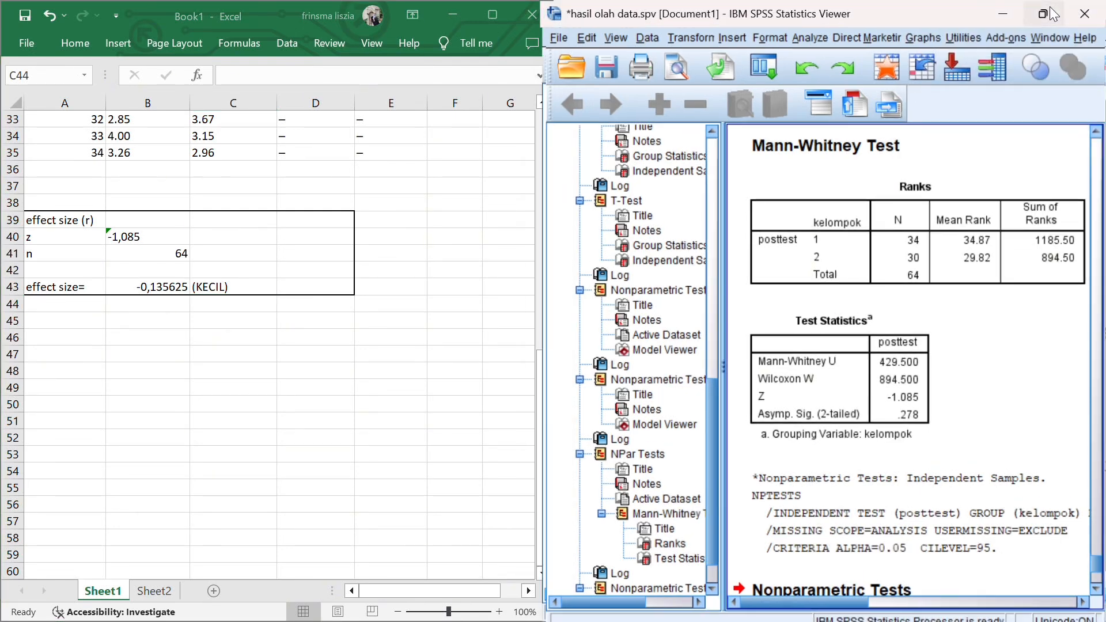
left_click(1051, 14)
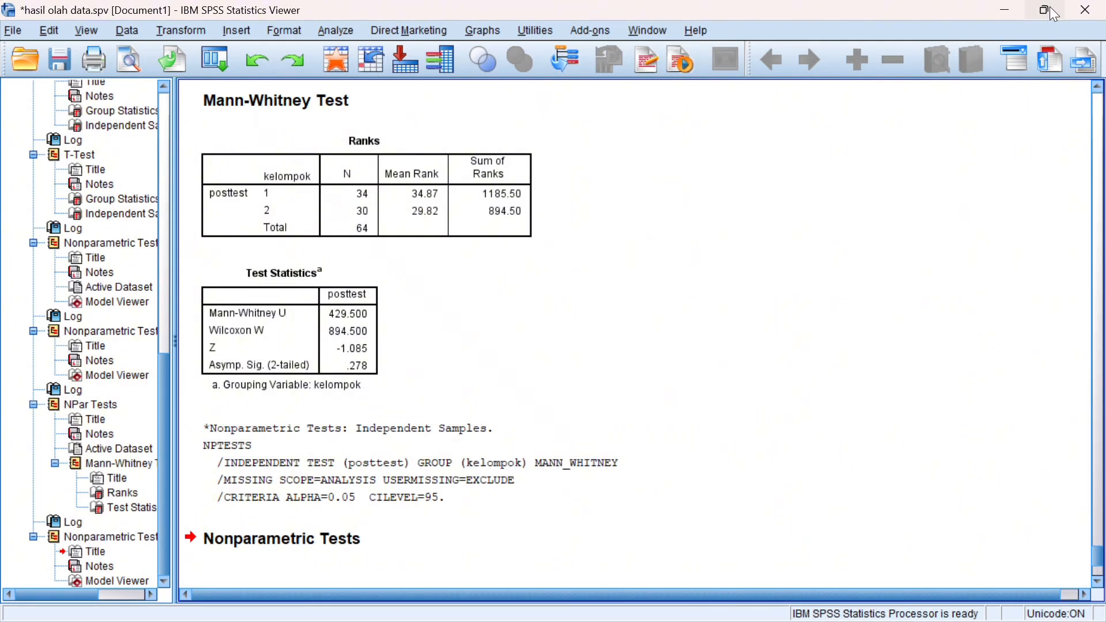
mouse_move(1054, 15)
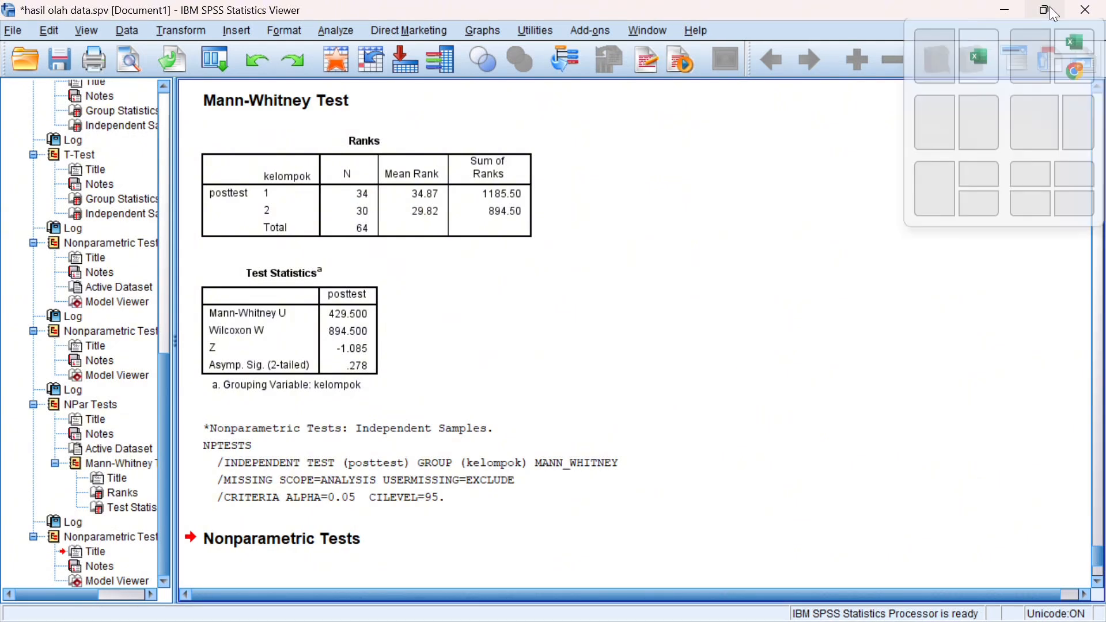